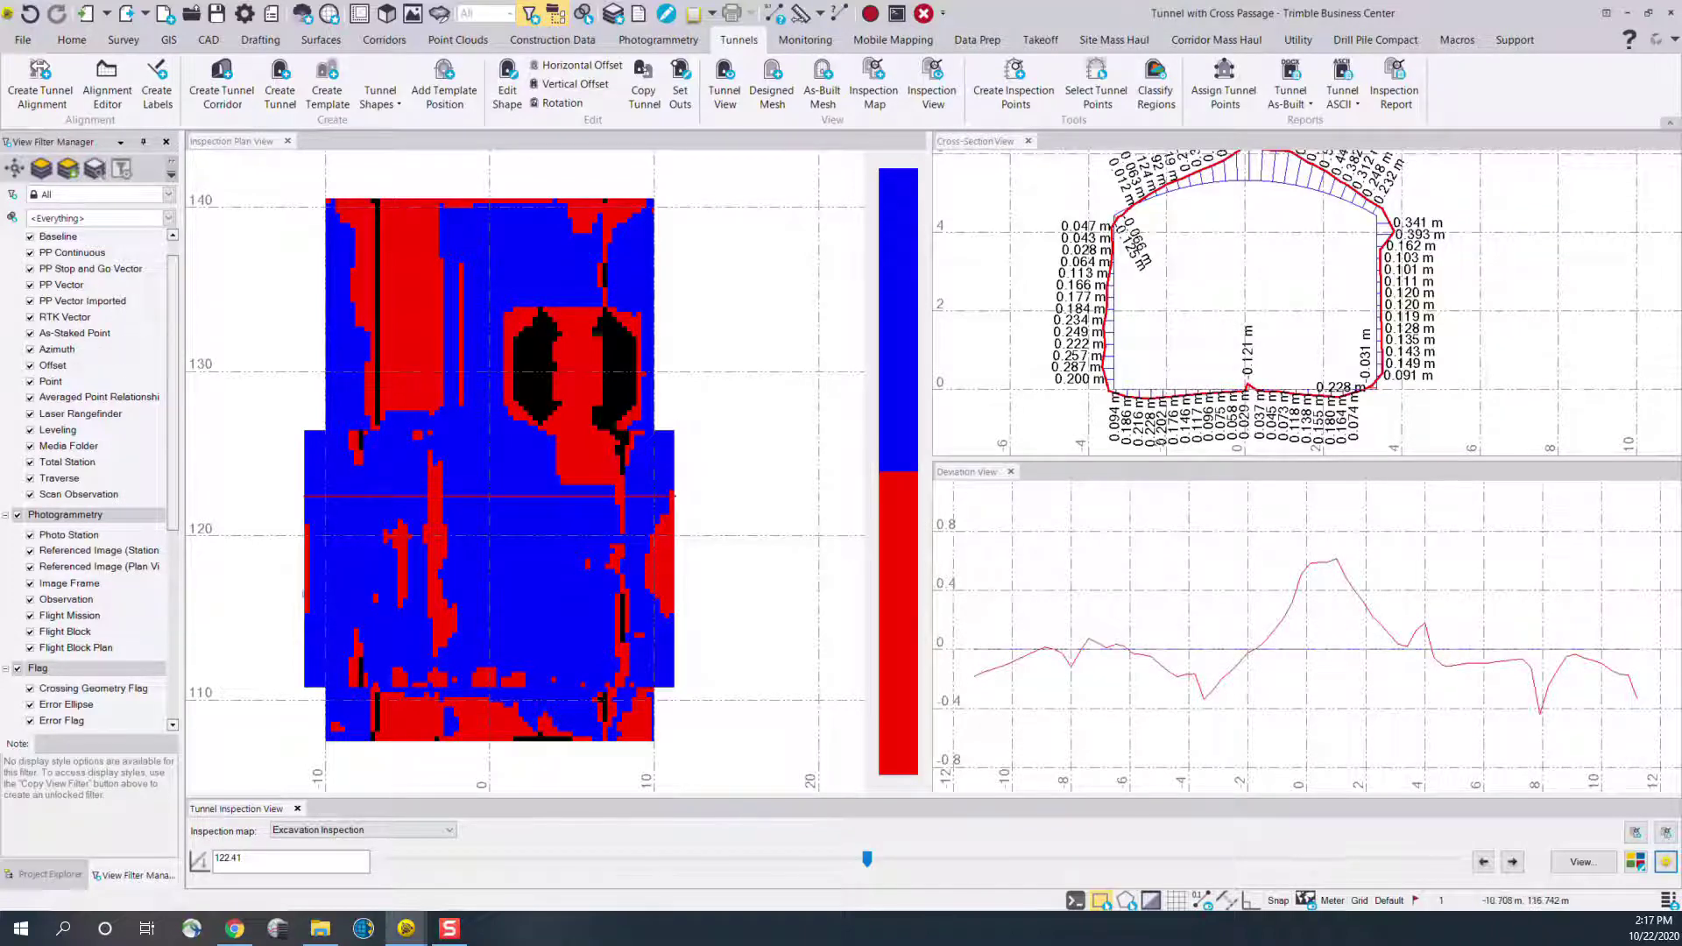
Expand Corridors > CC5 > CC5 in the Project Explorer and bring up options for Excavation Inspection
click(47, 876)
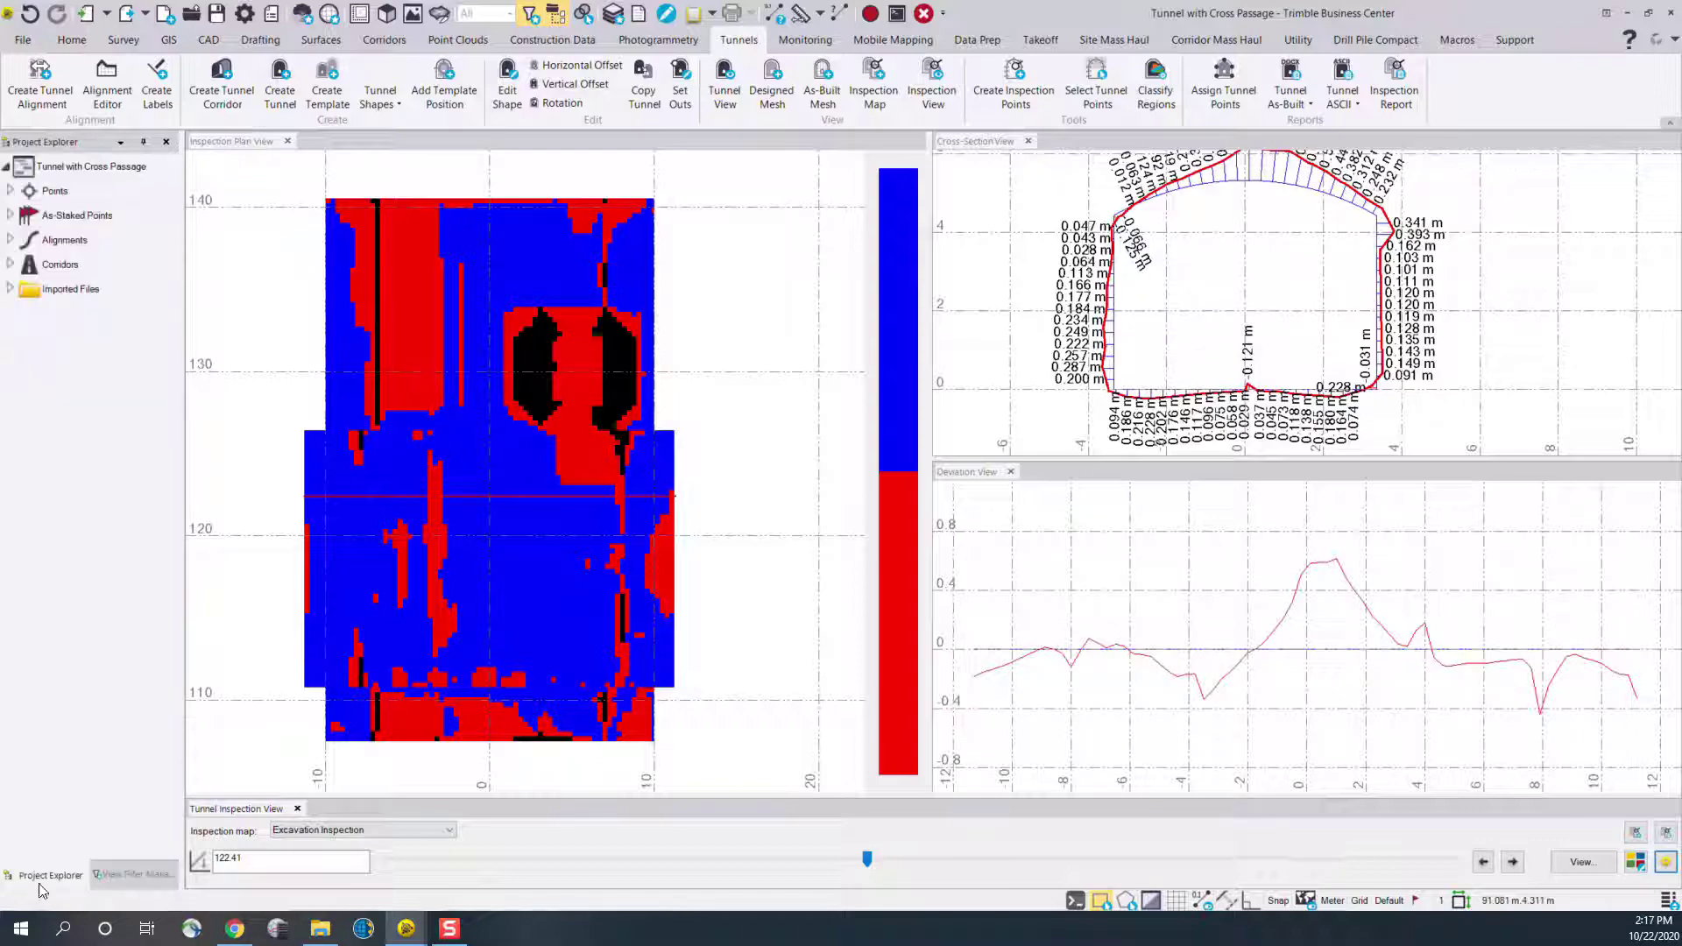
click(16, 266)
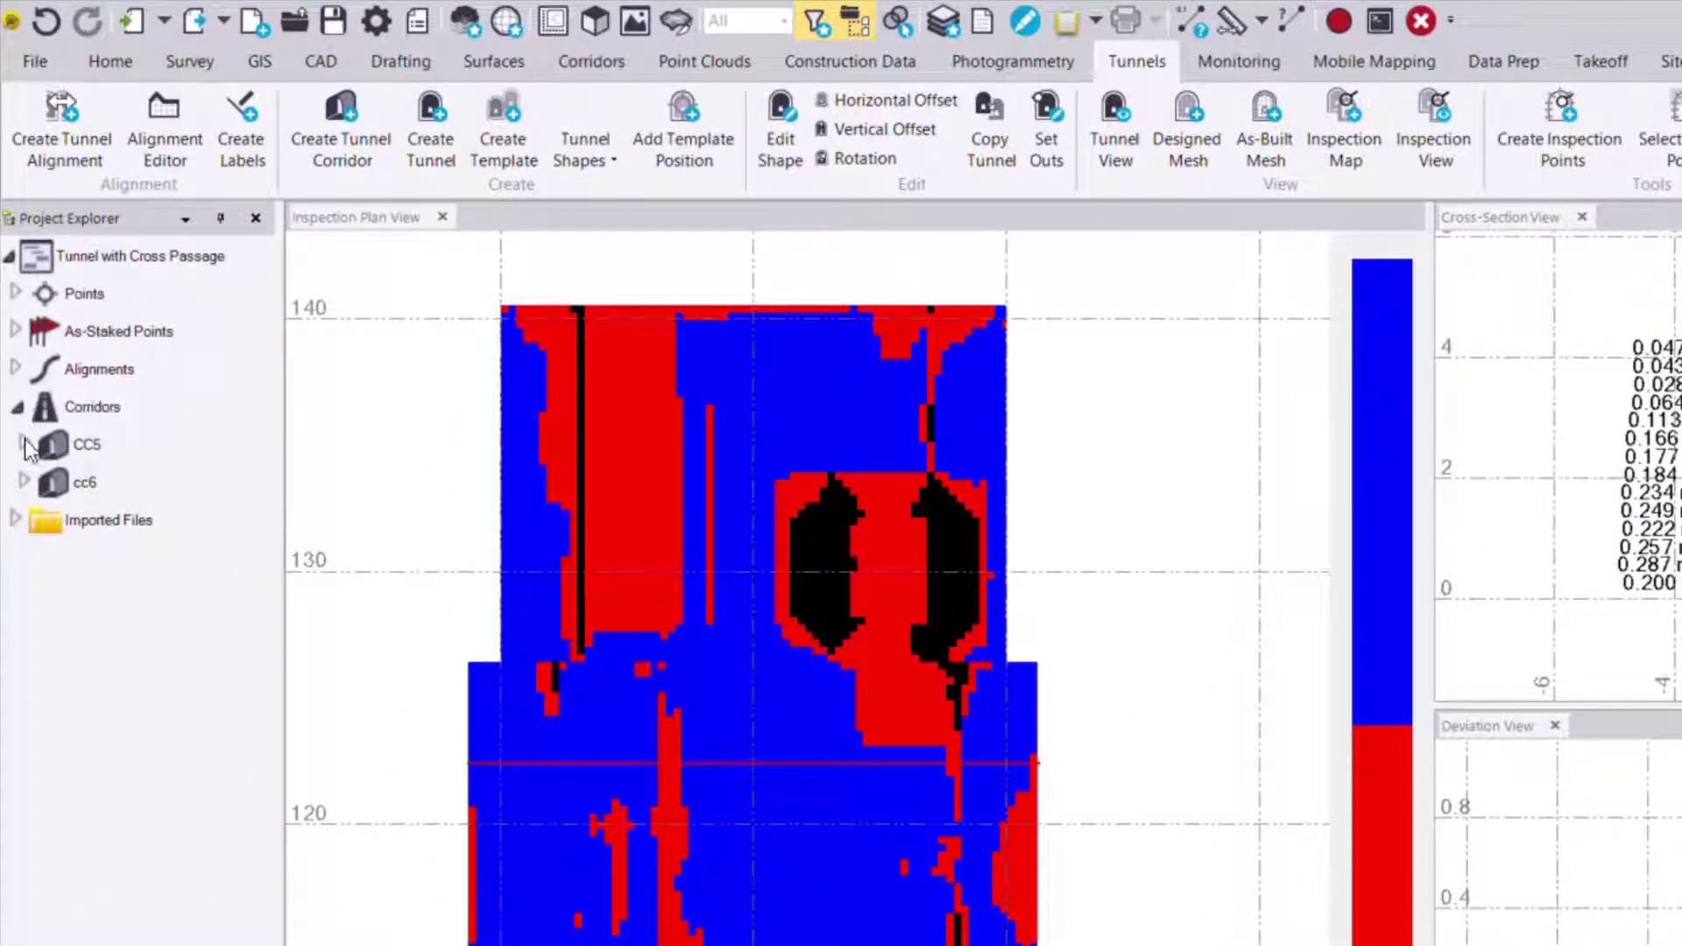
click(26, 444)
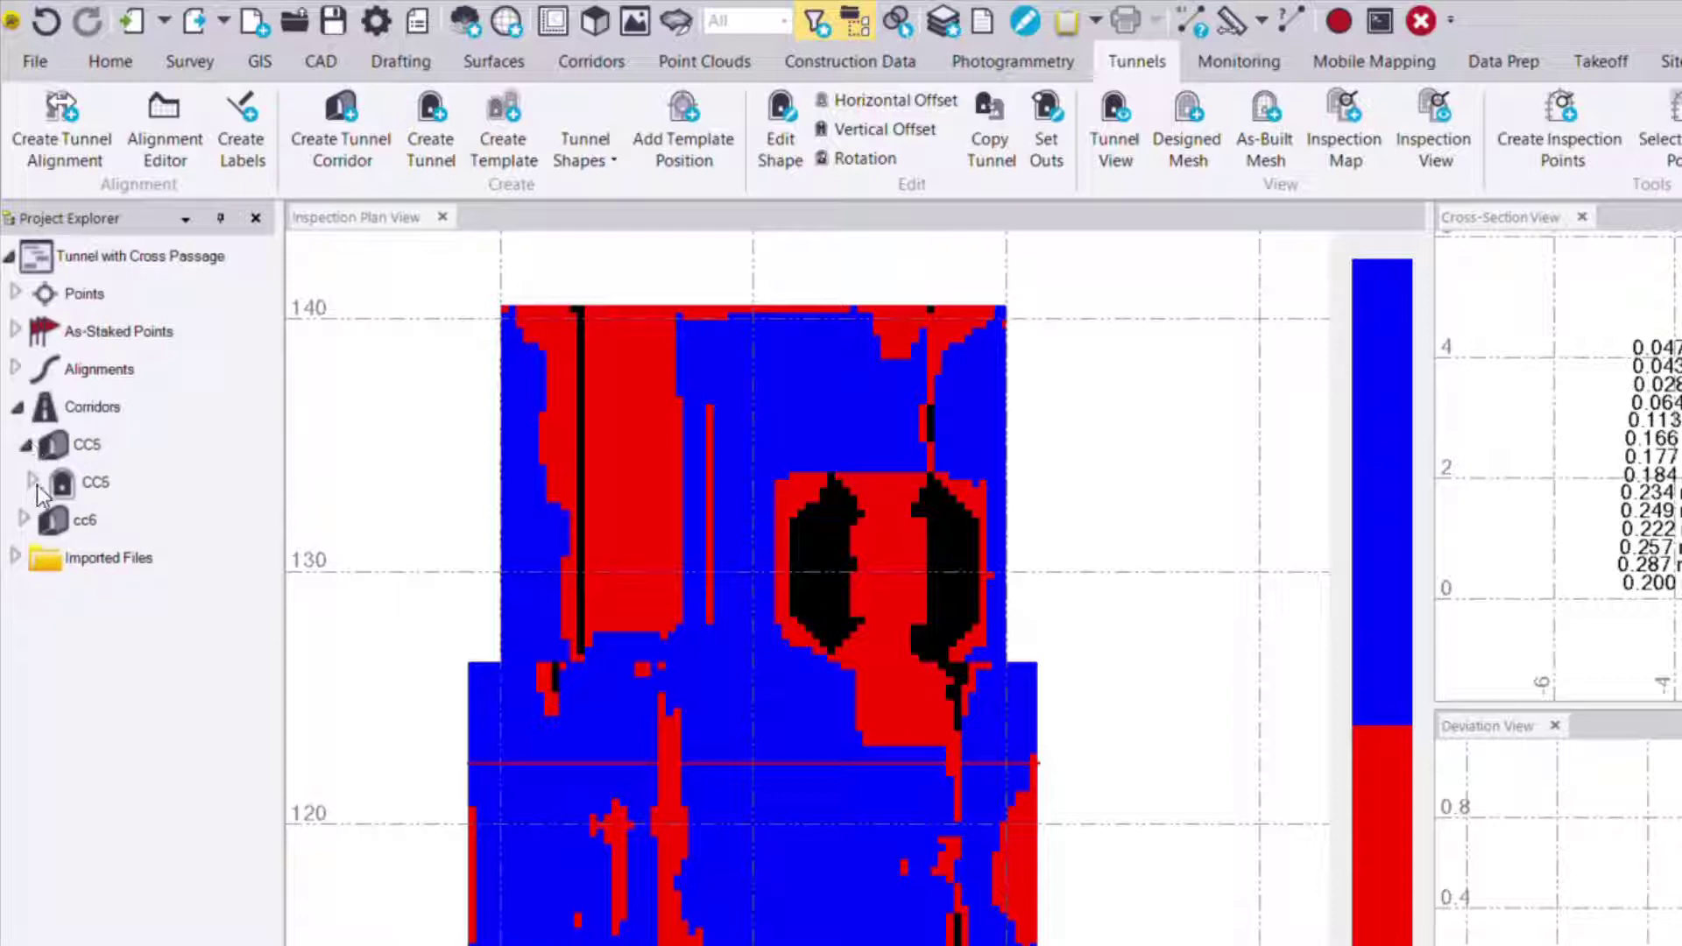
click(35, 482)
click(159, 671)
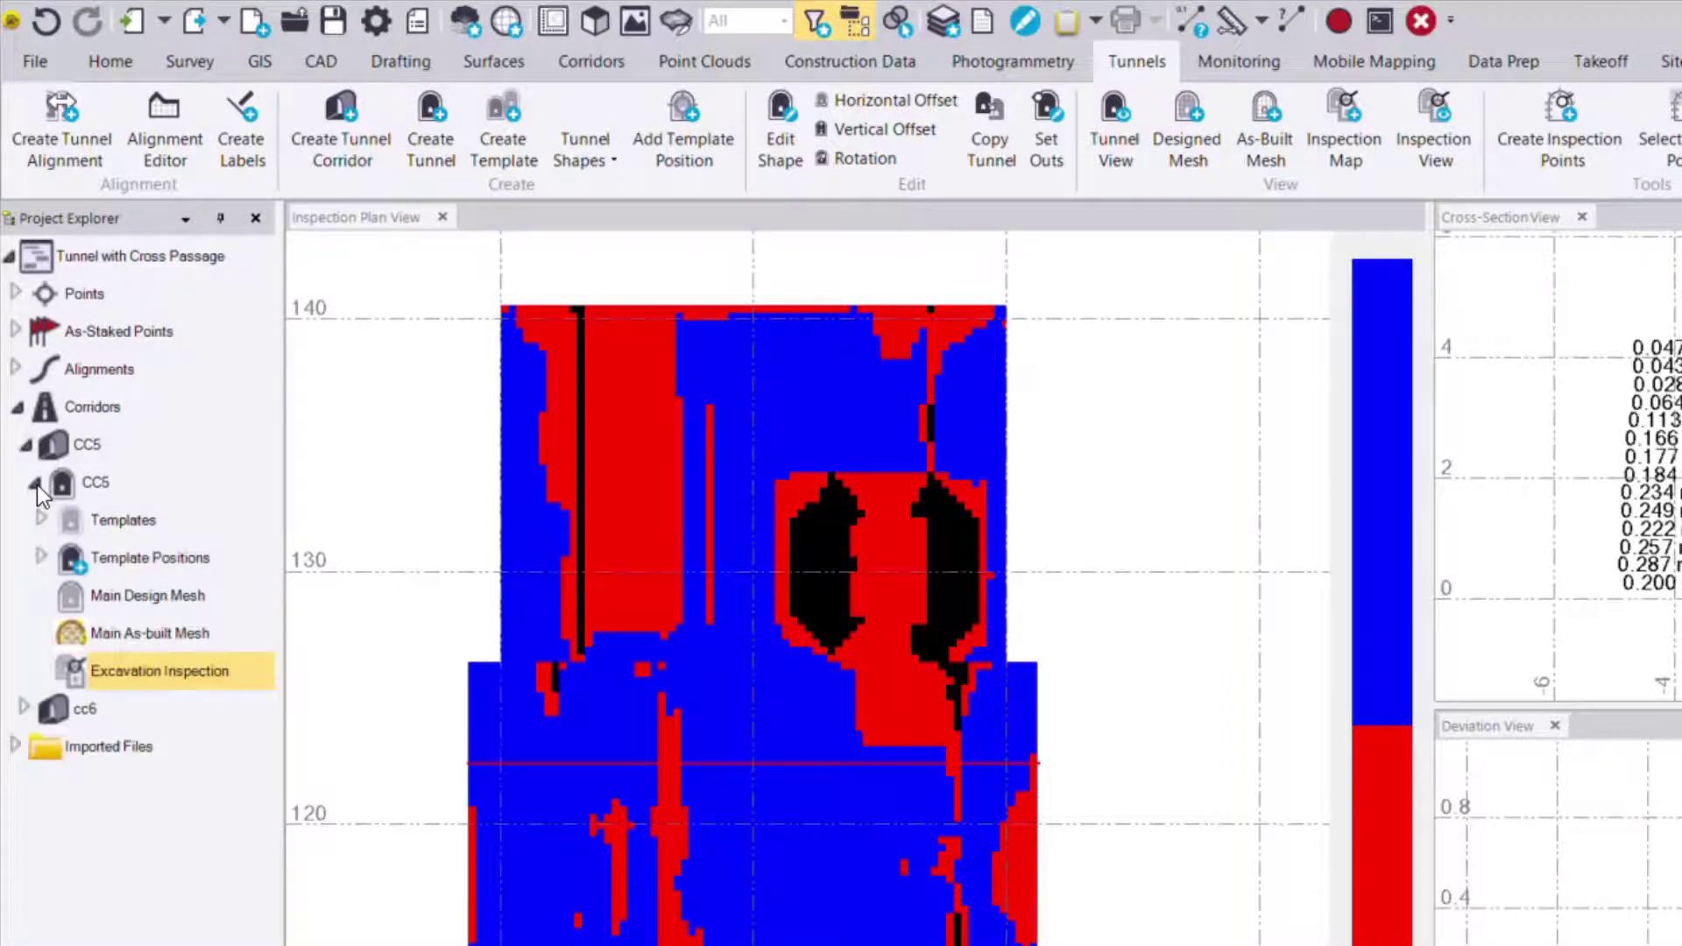
right_click(150, 677)
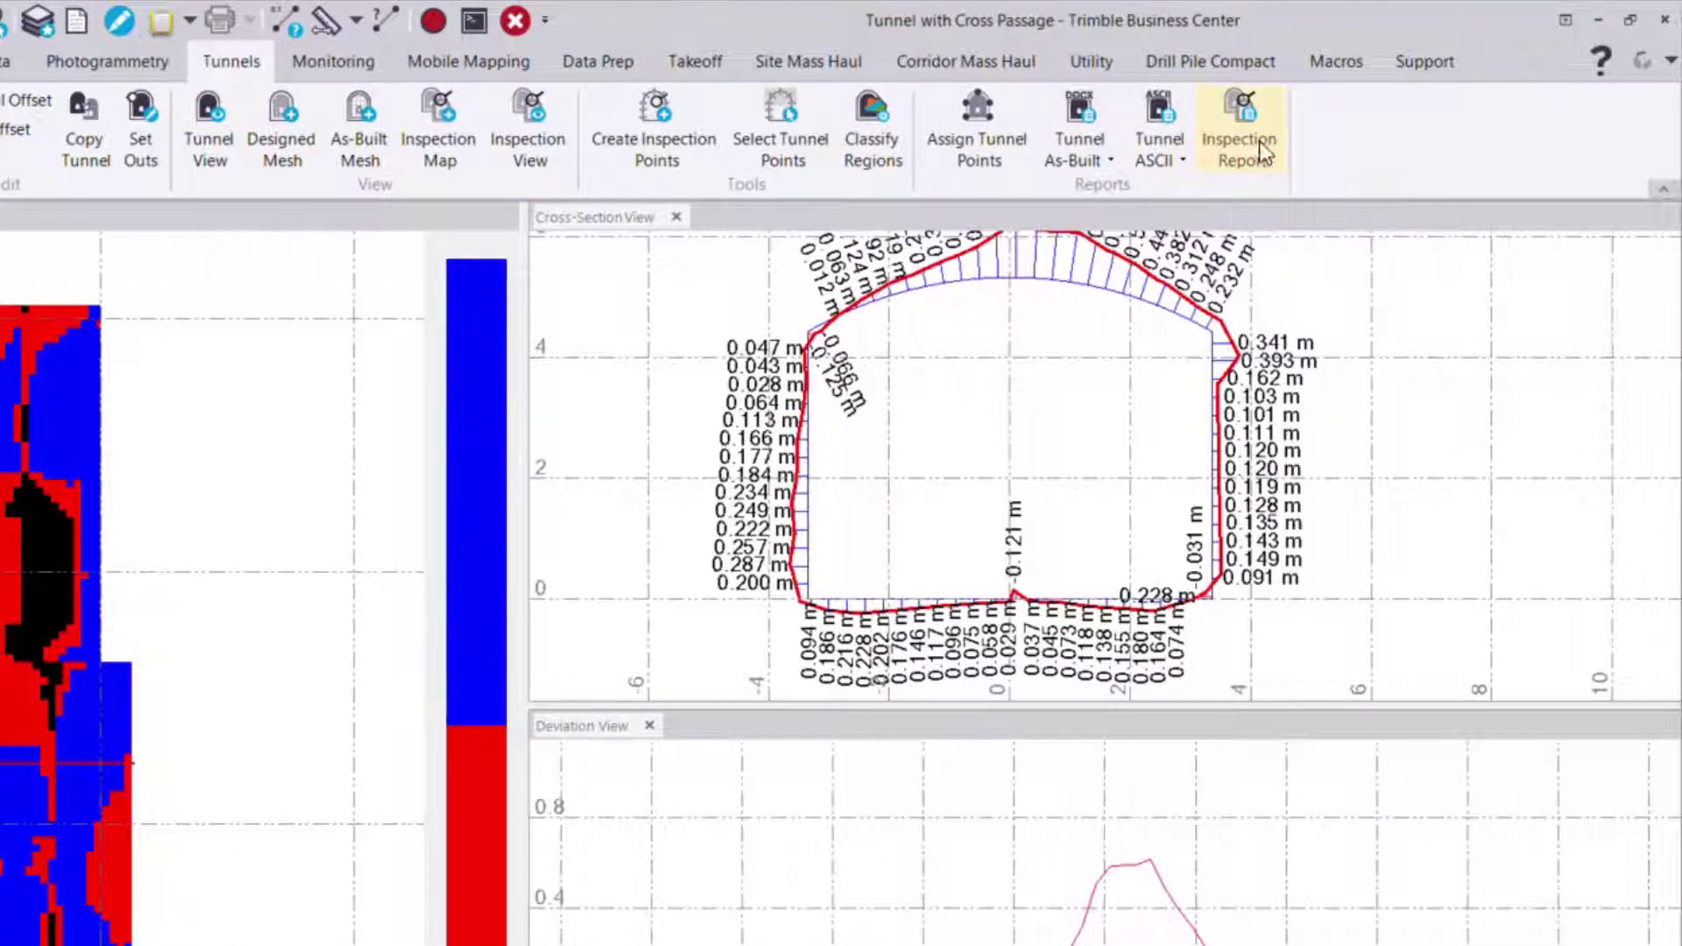
Keep the Tunnel Inspection Report template, station interval 10, best-fit scale per station
click(1260, 146)
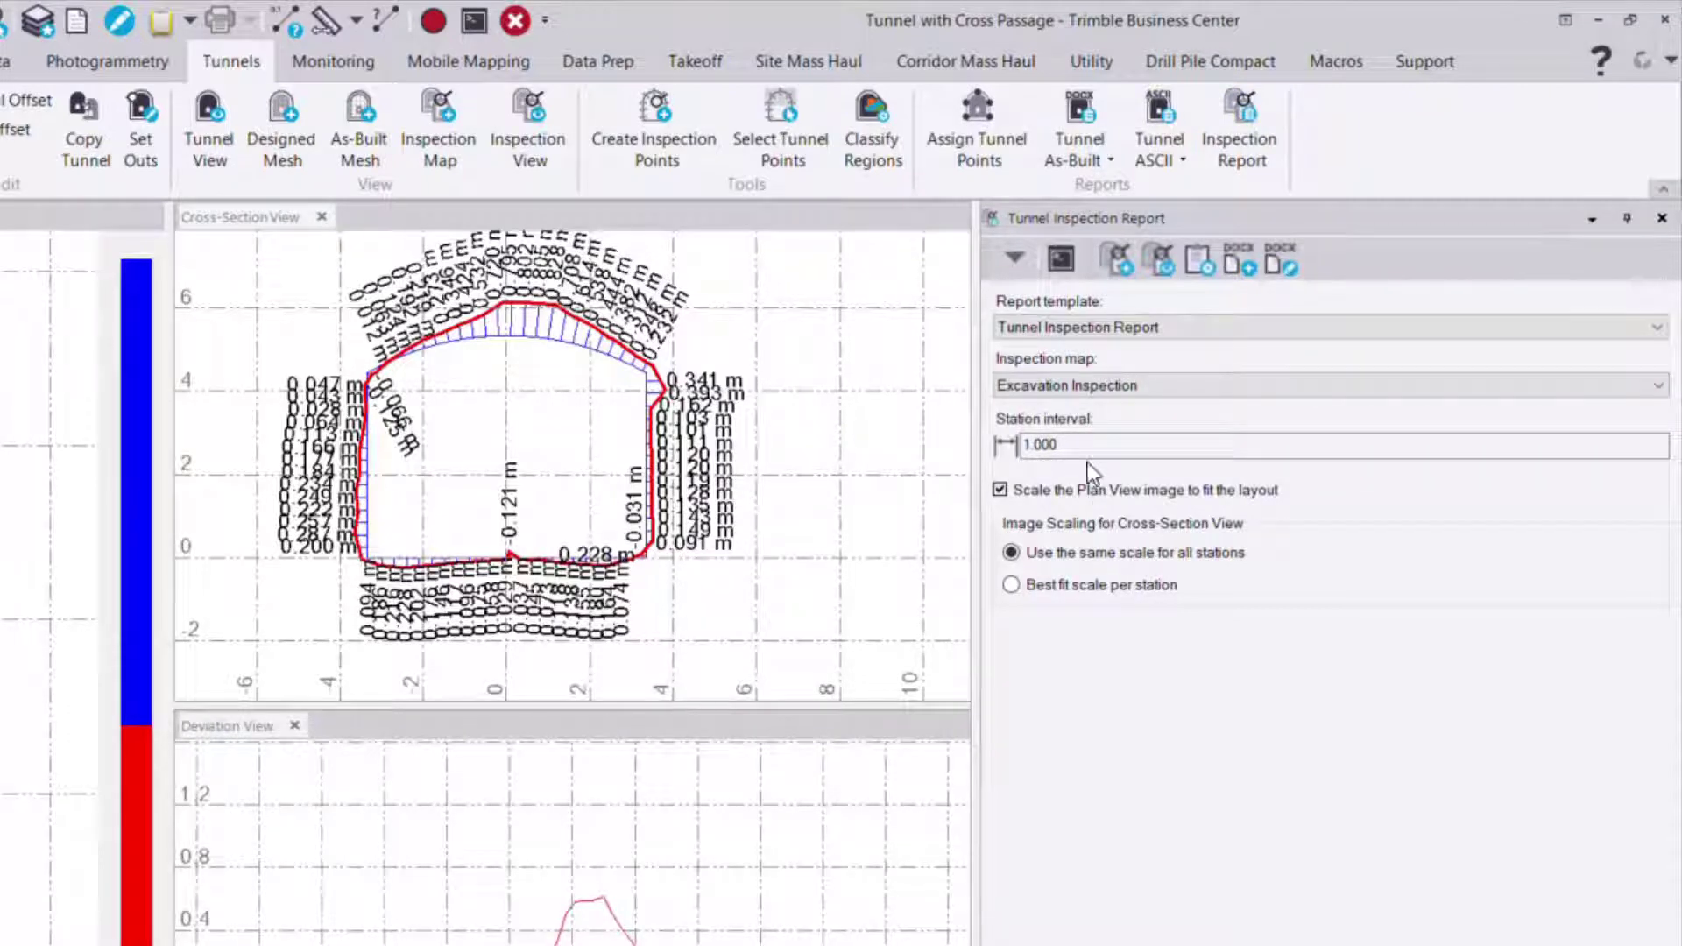
click(1115, 327)
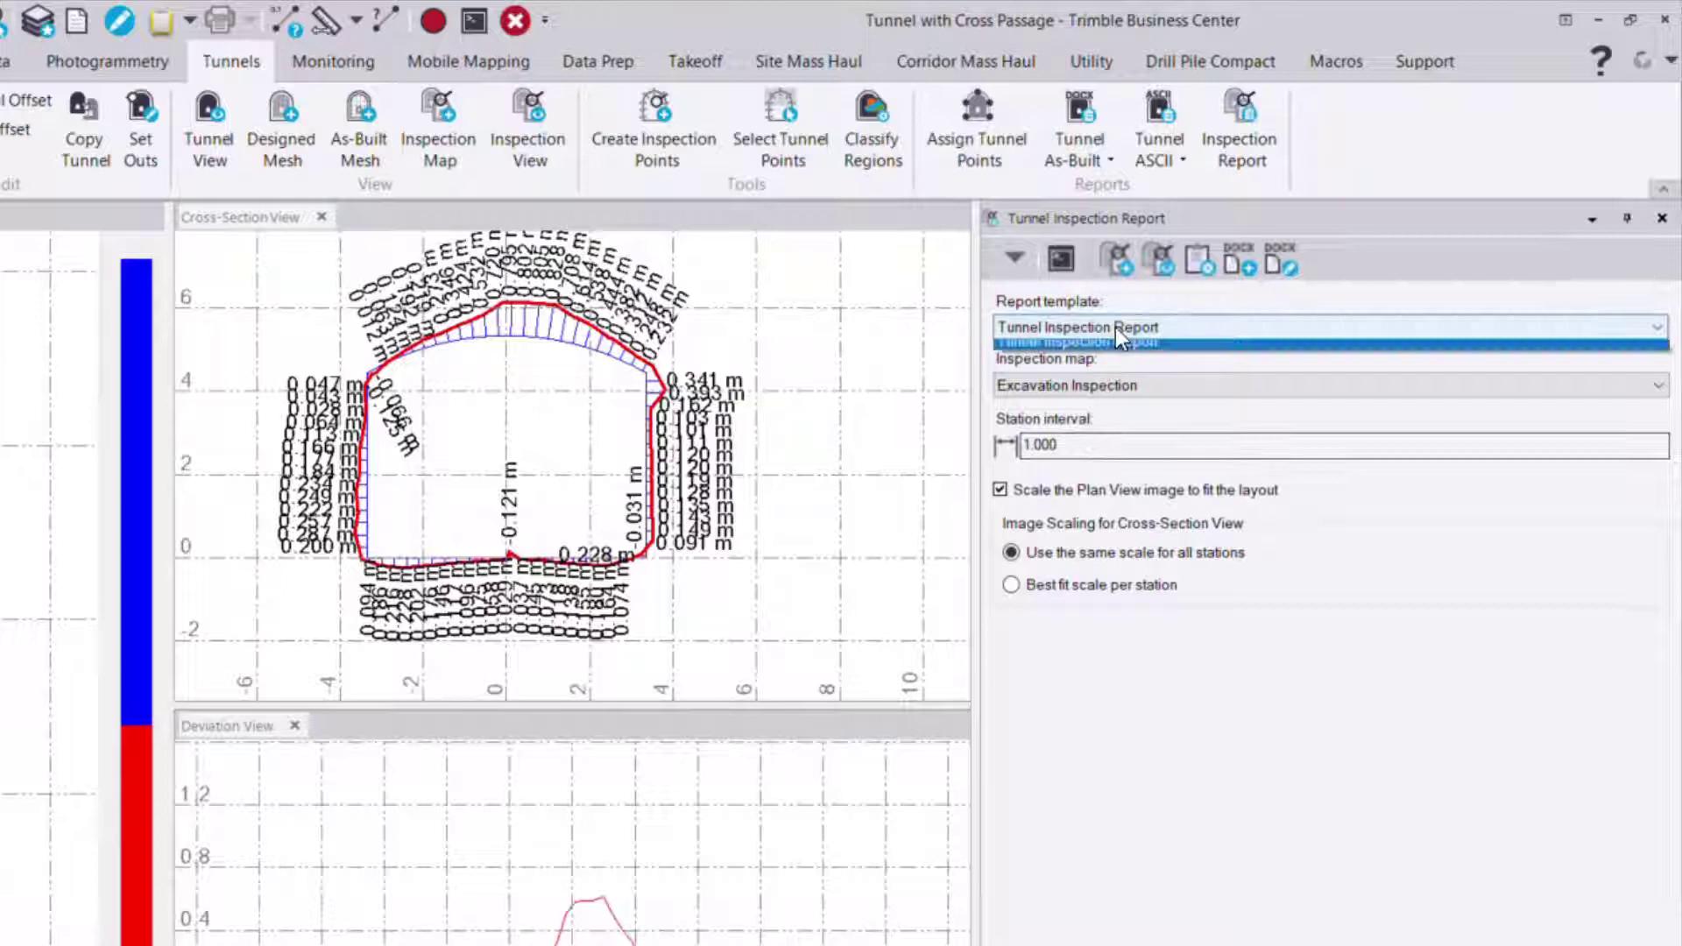
click(1116, 345)
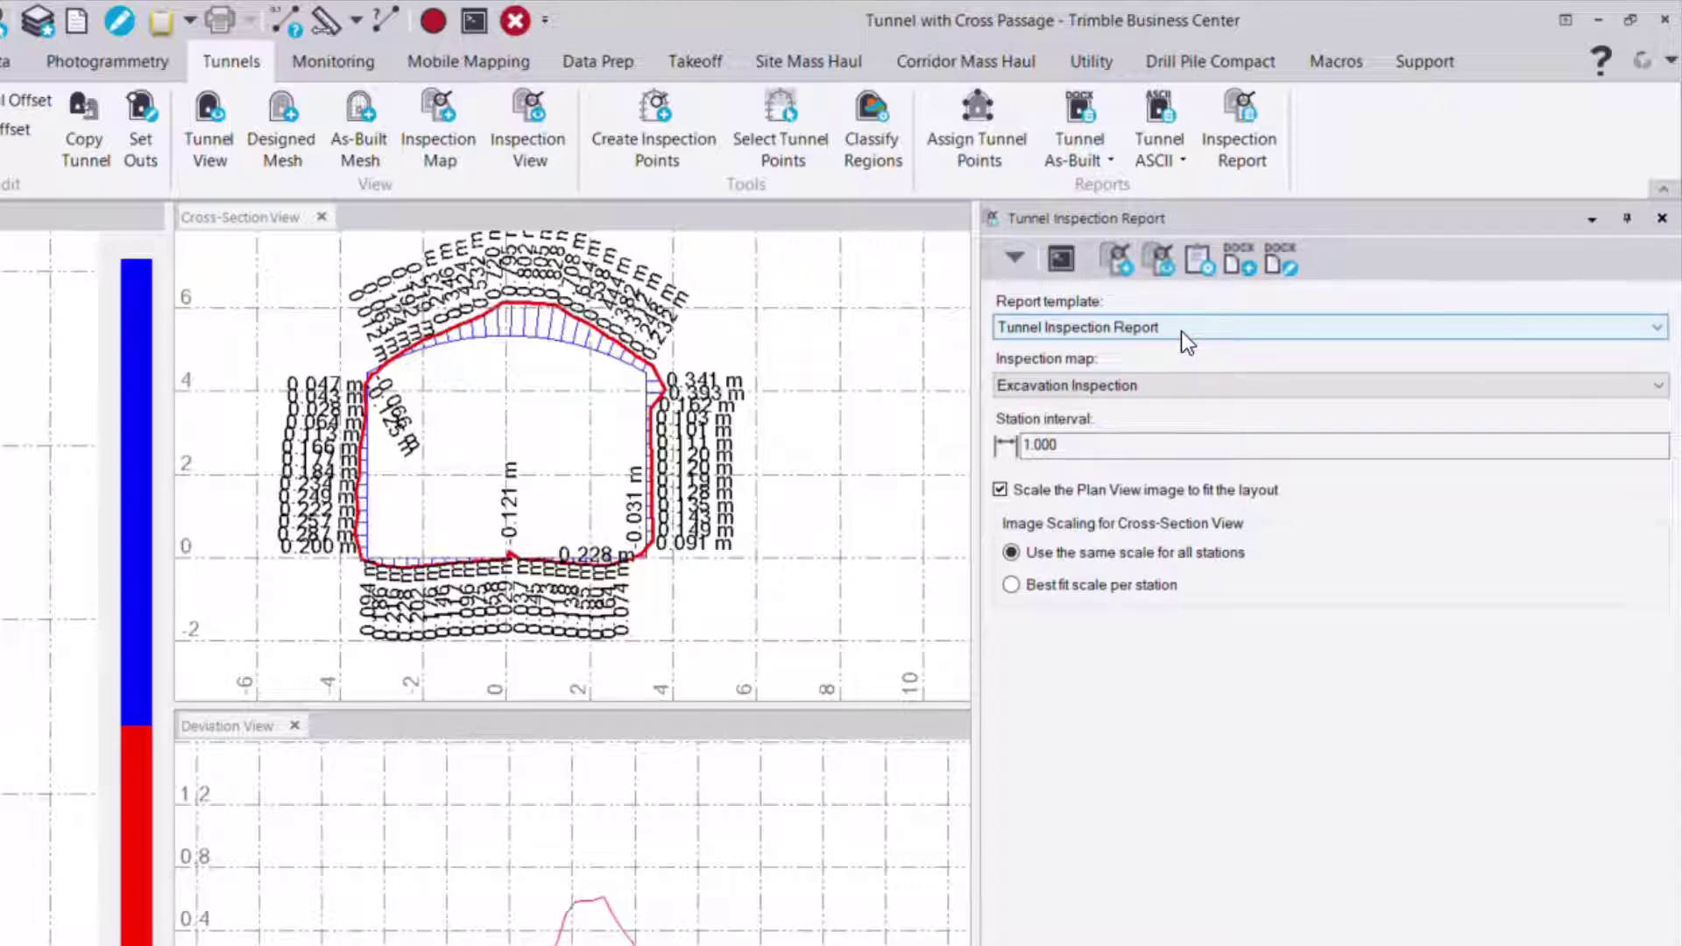
double_click(1091, 446)
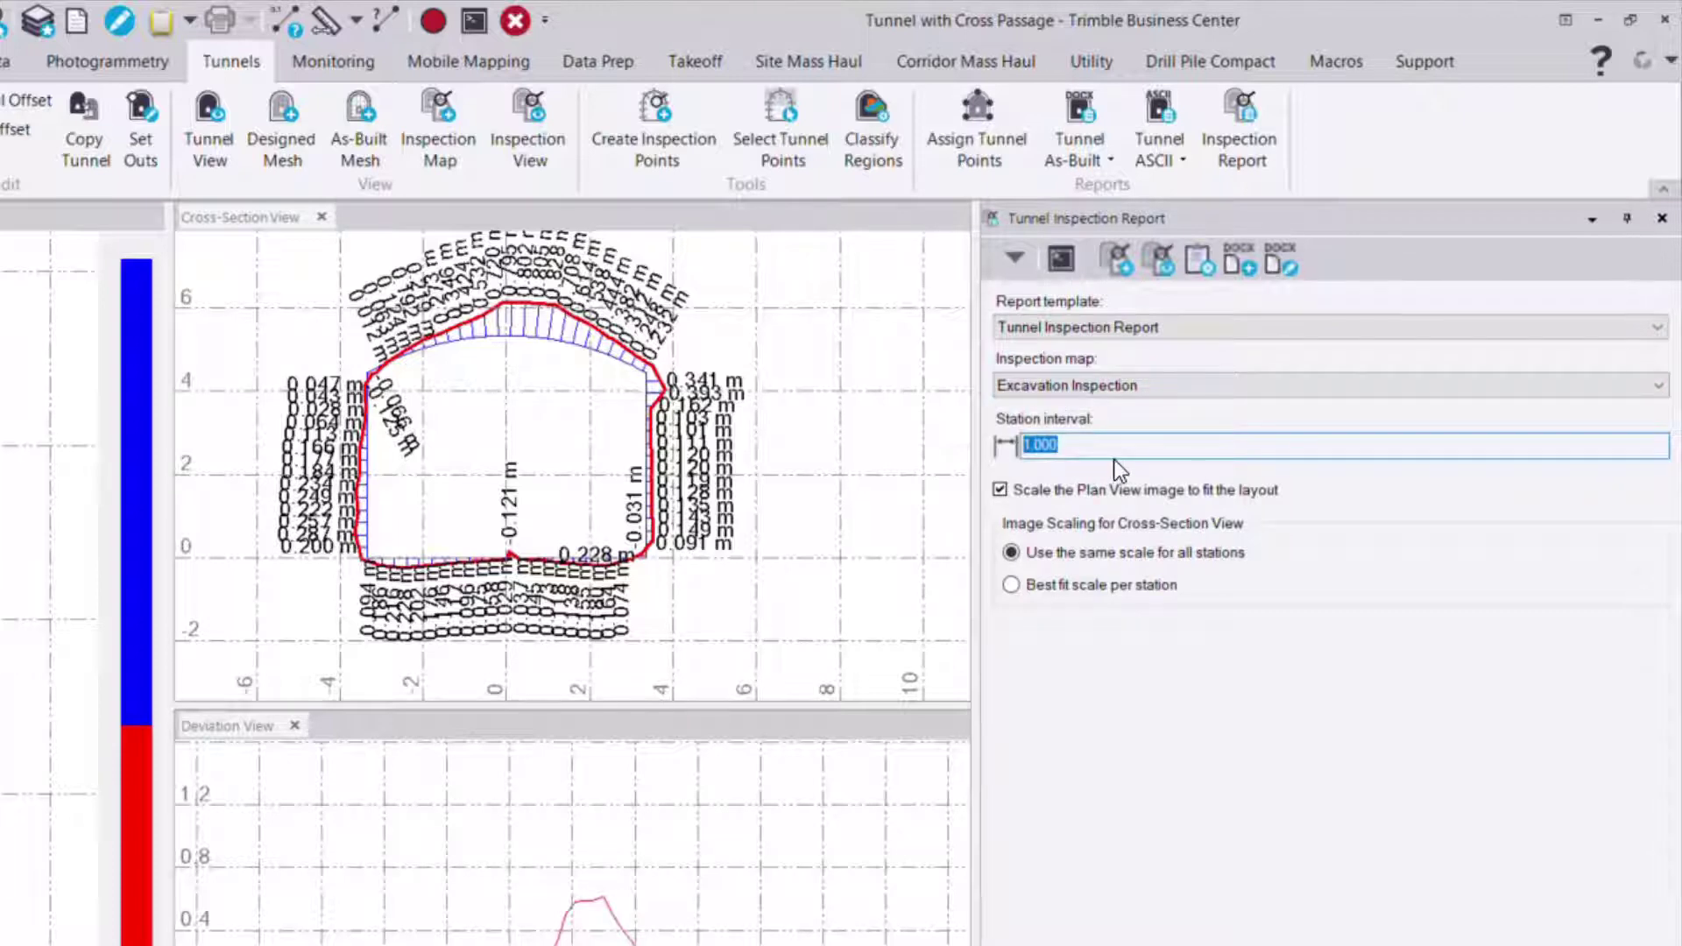
text(5)
key(BackSpace)
text(10)
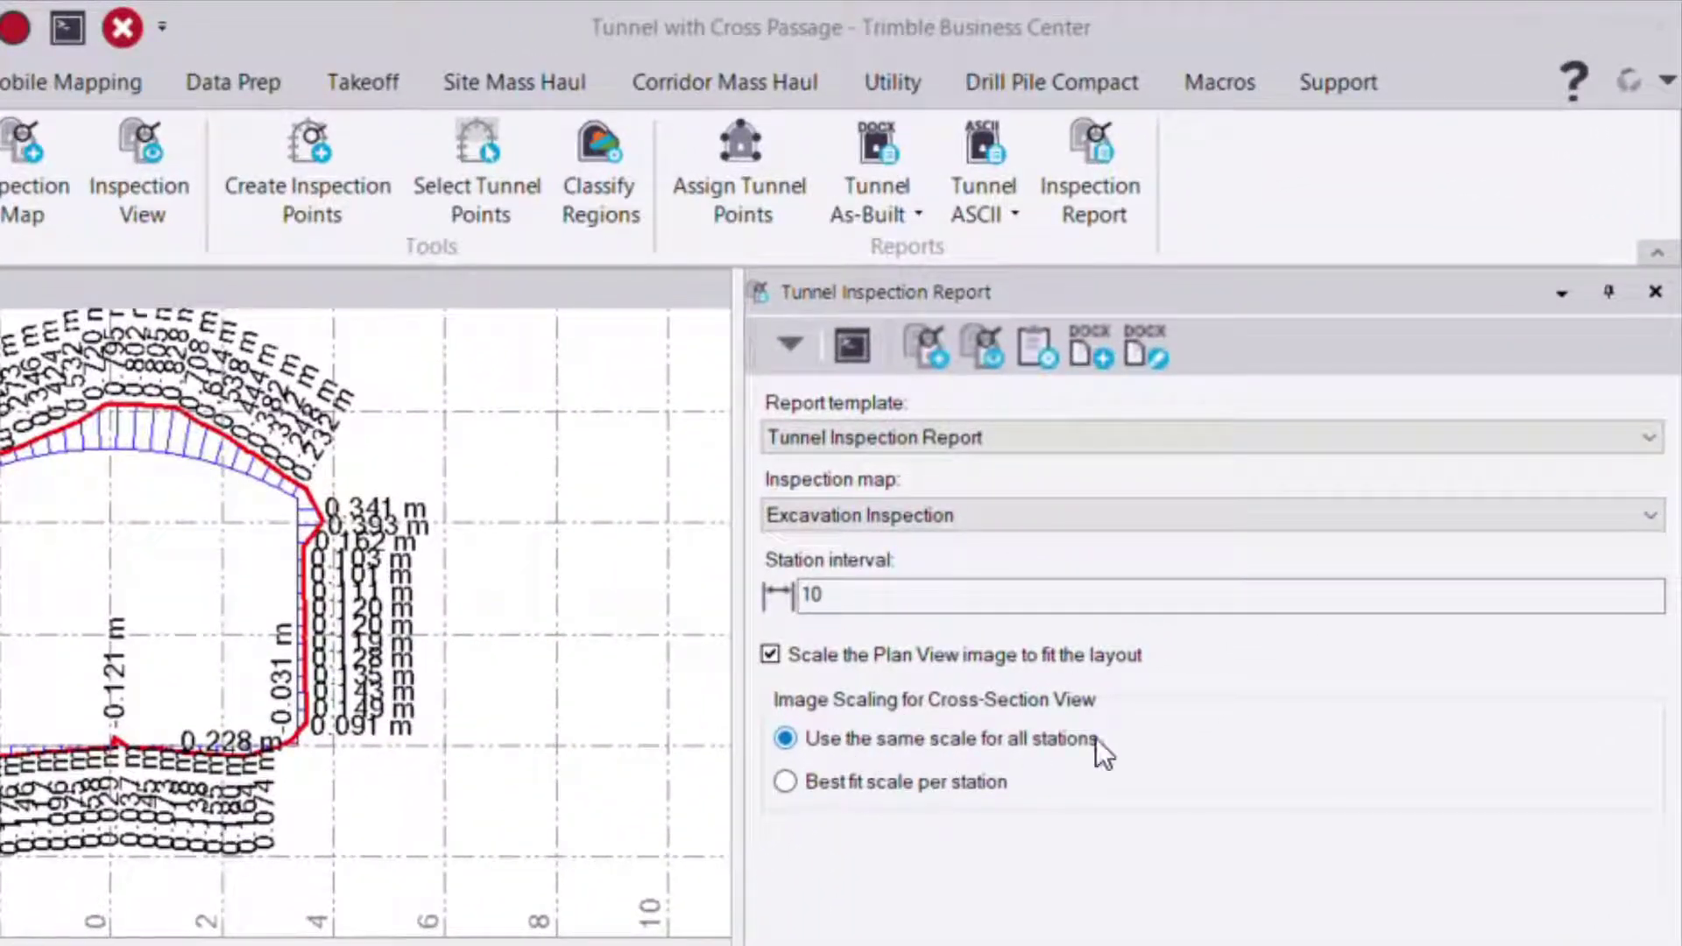
click(828, 781)
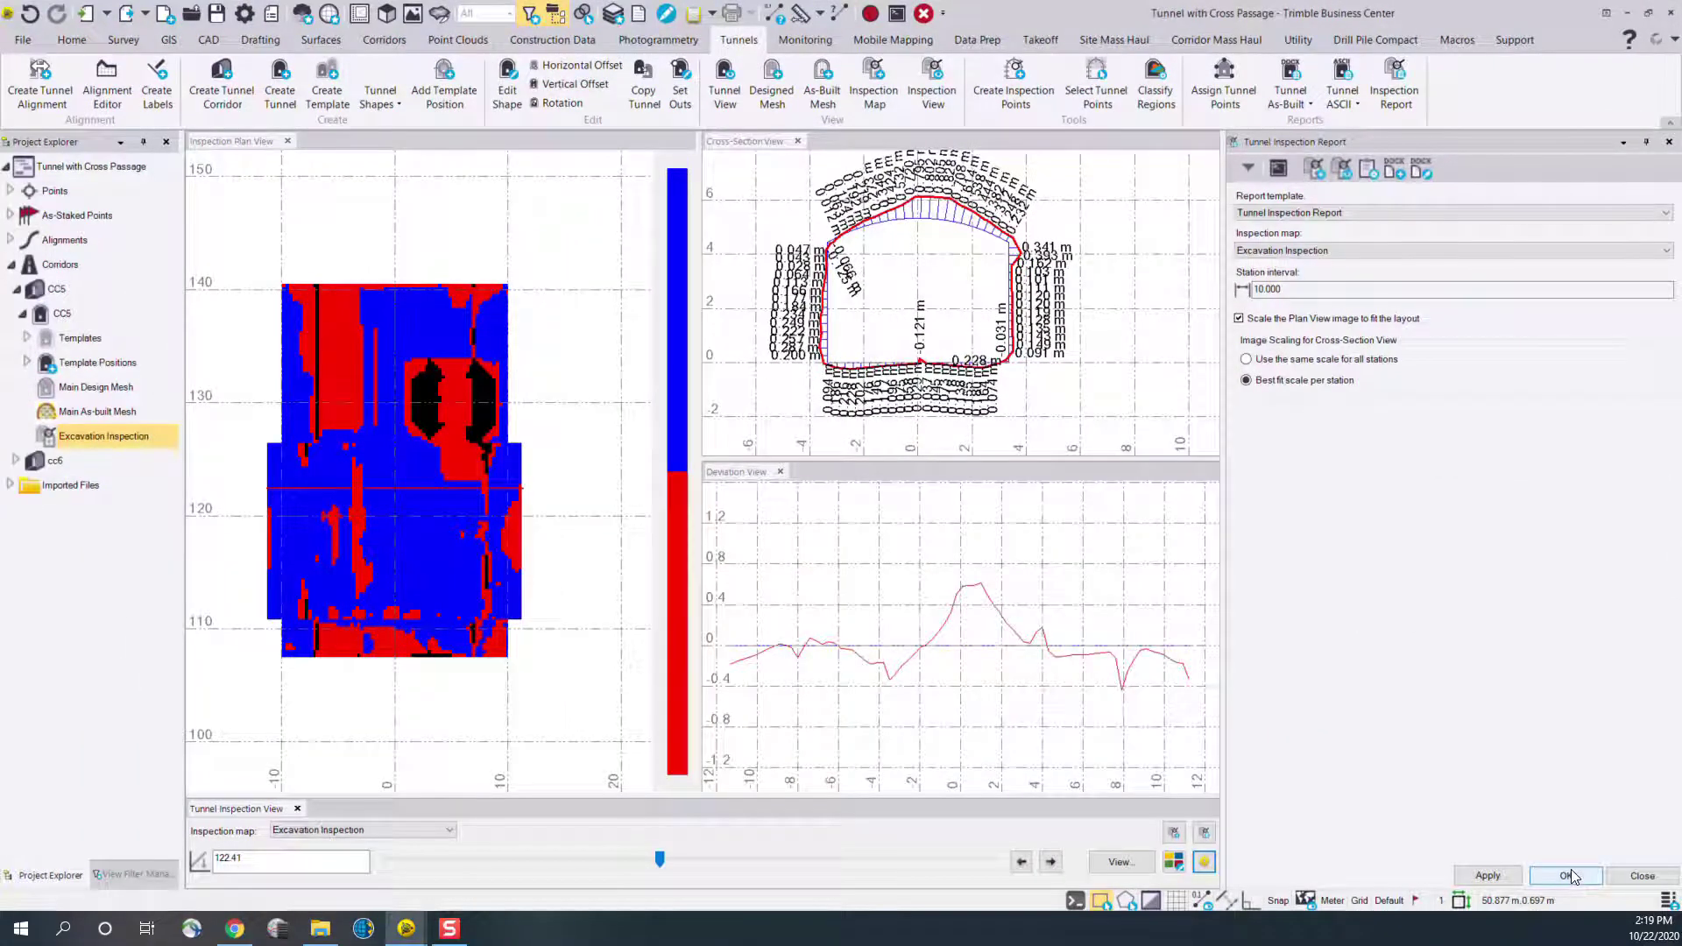
Generate the report in Word and review the summary and station computation rows
click(1572, 877)
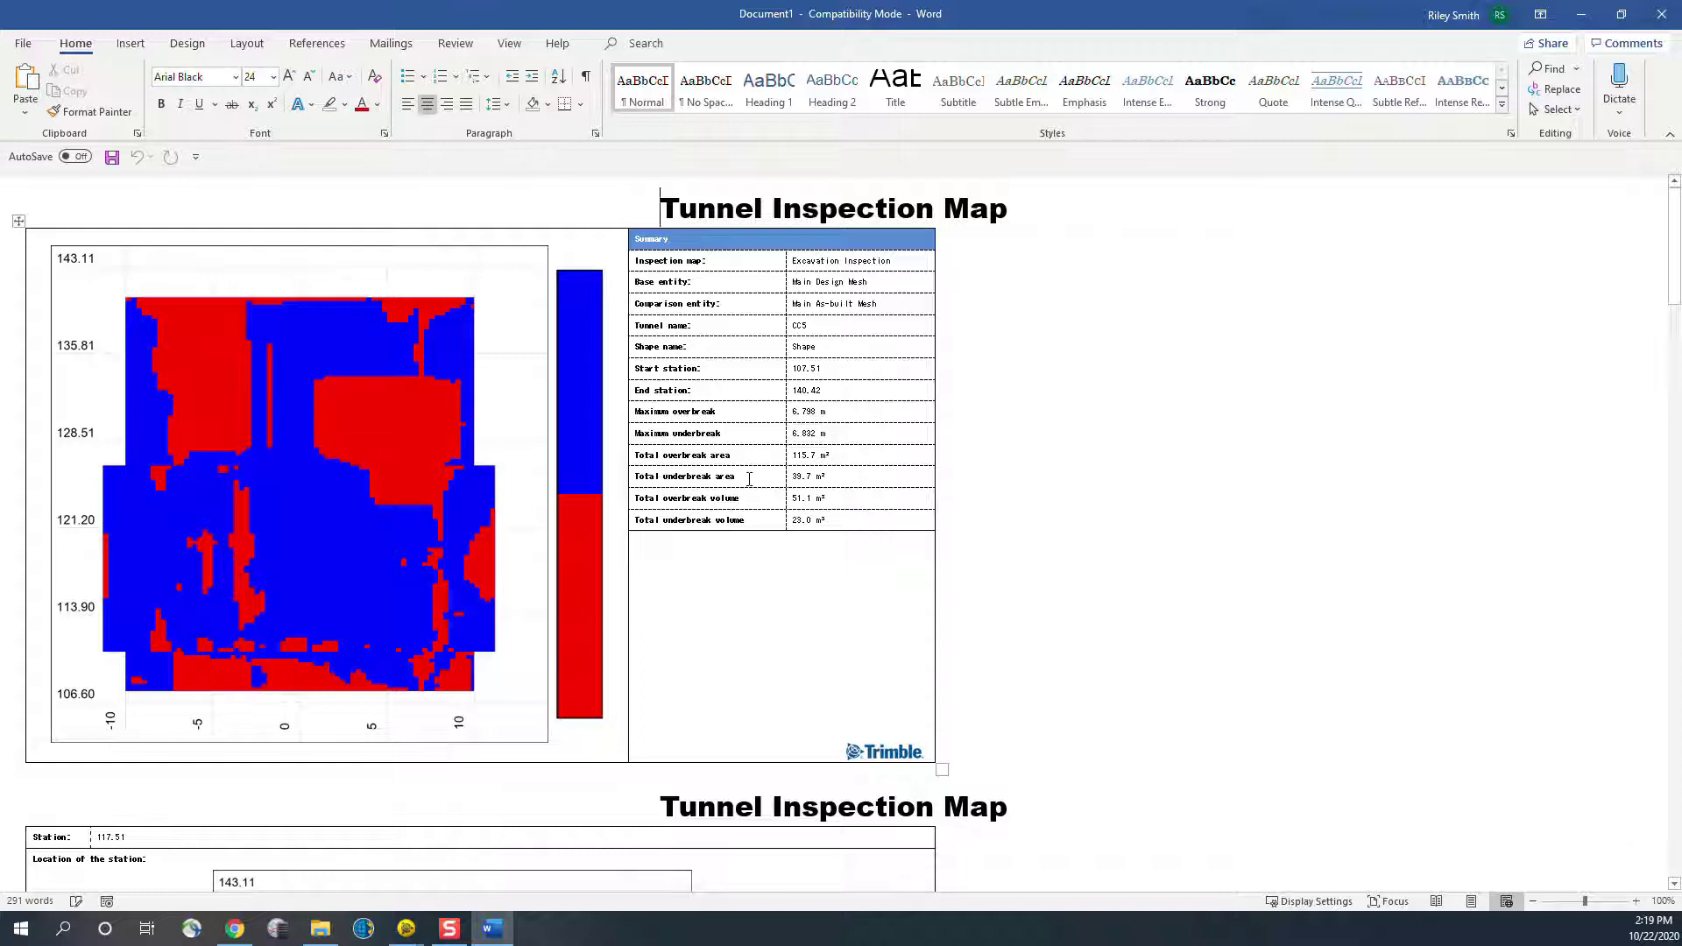
mouse_move(837, 368)
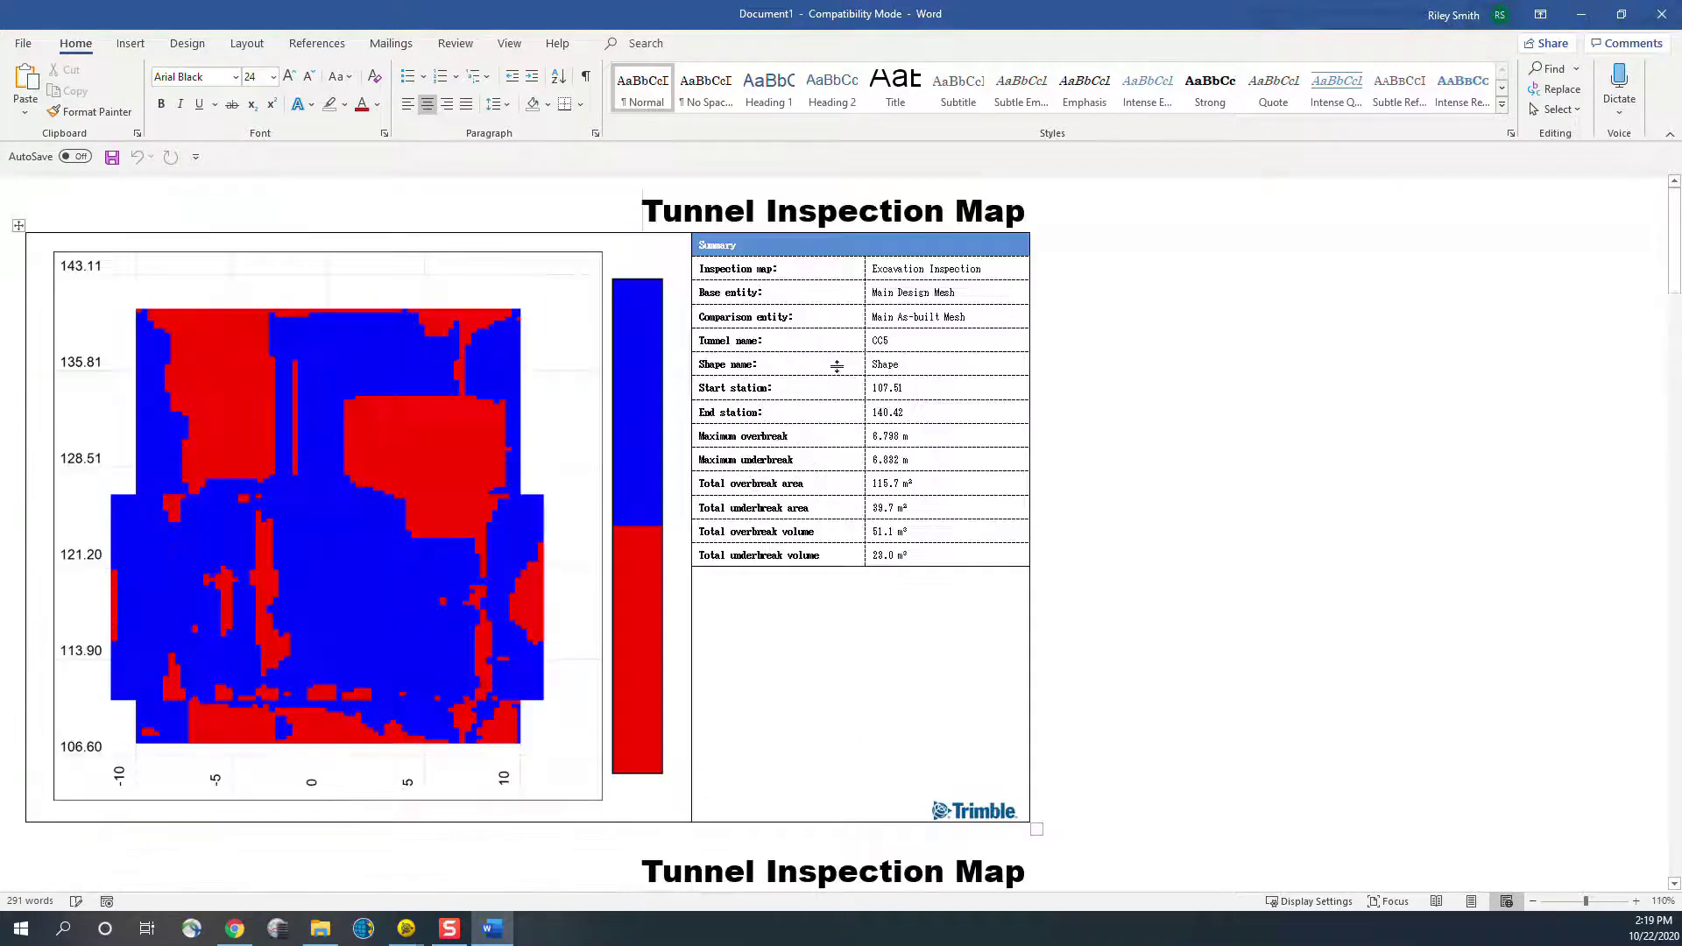
drag(899, 553, 784, 490)
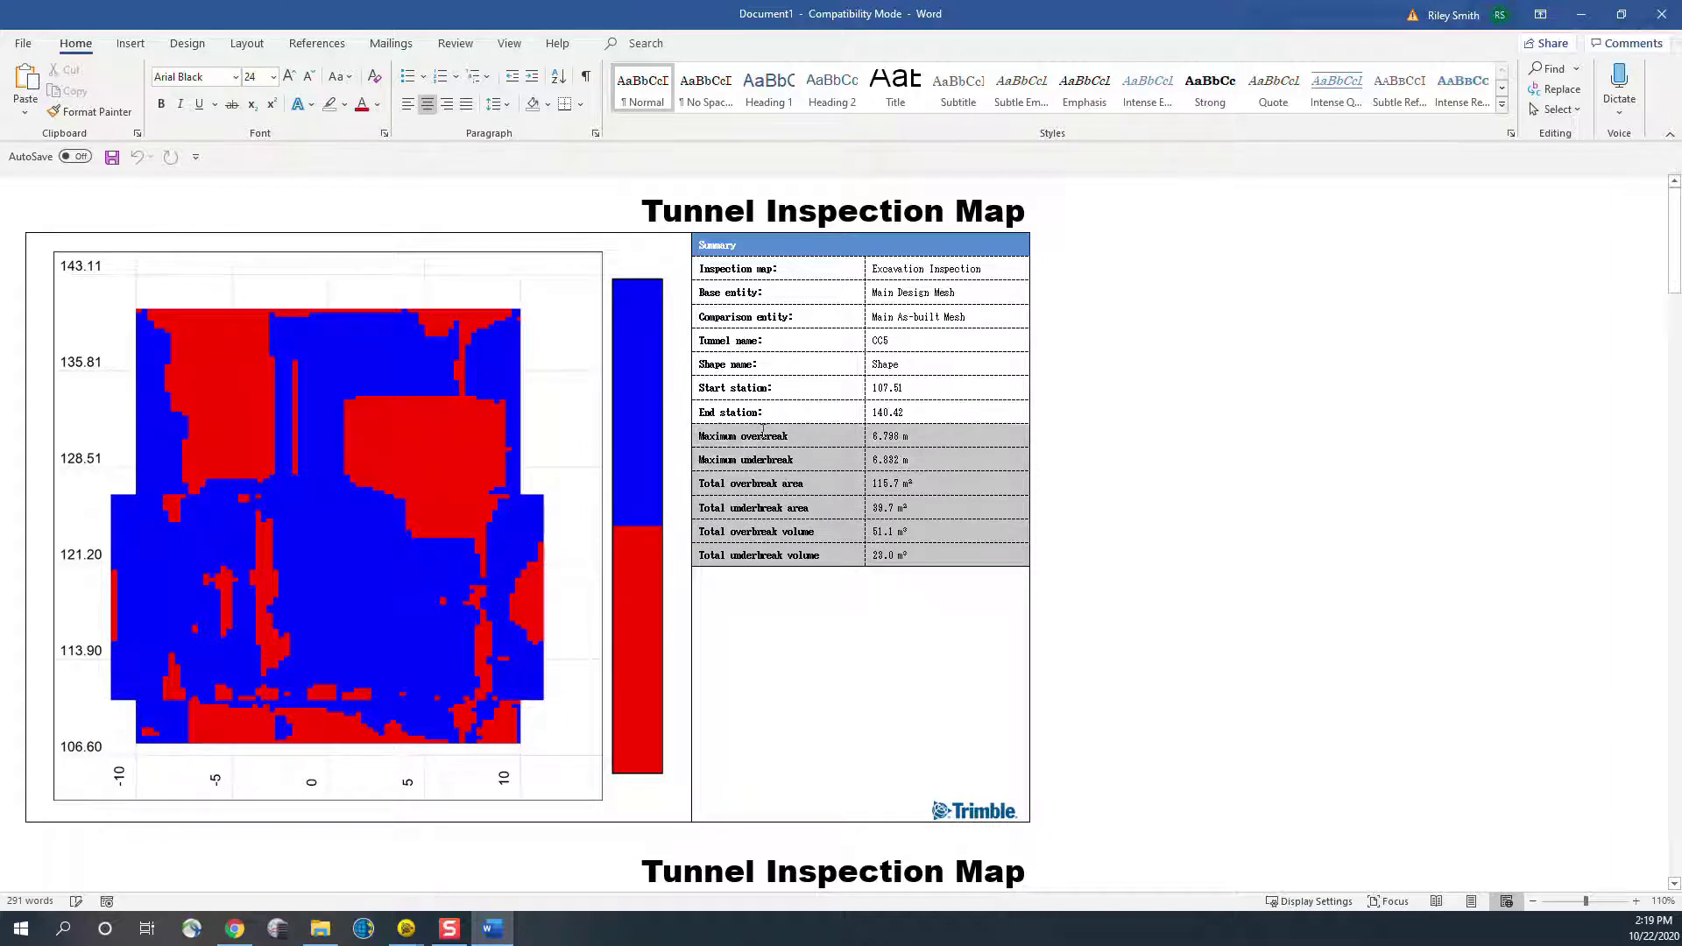
click(907, 459)
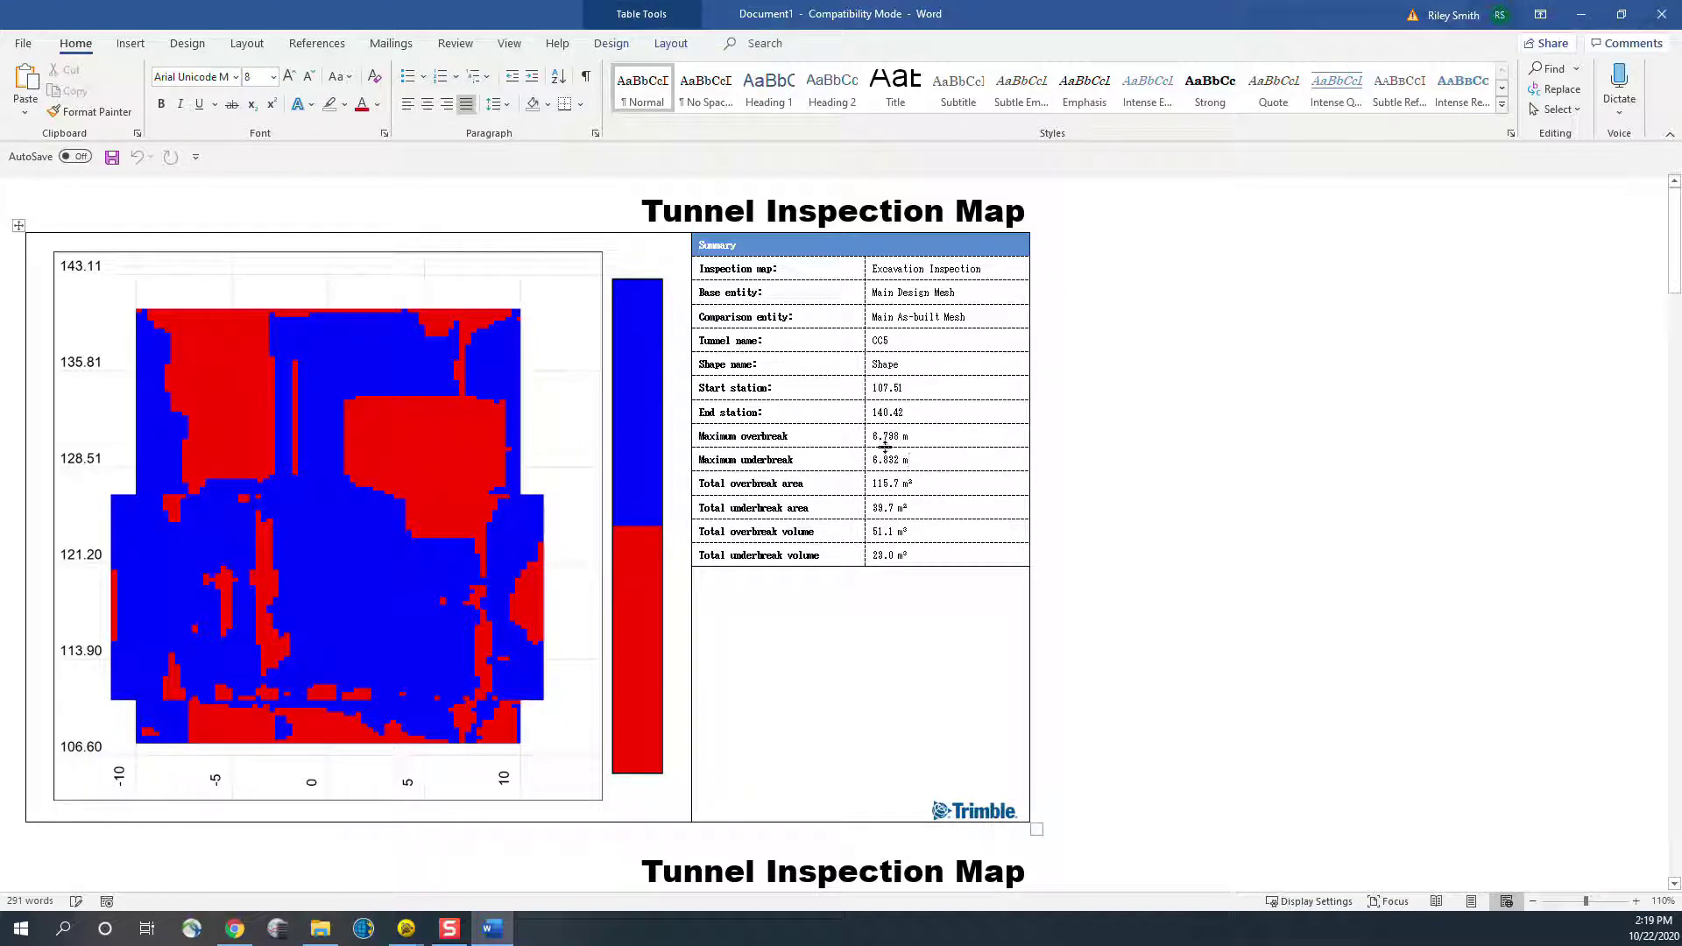
scroll(710, 475, down, 2)
scroll(711, 475, down, 3)
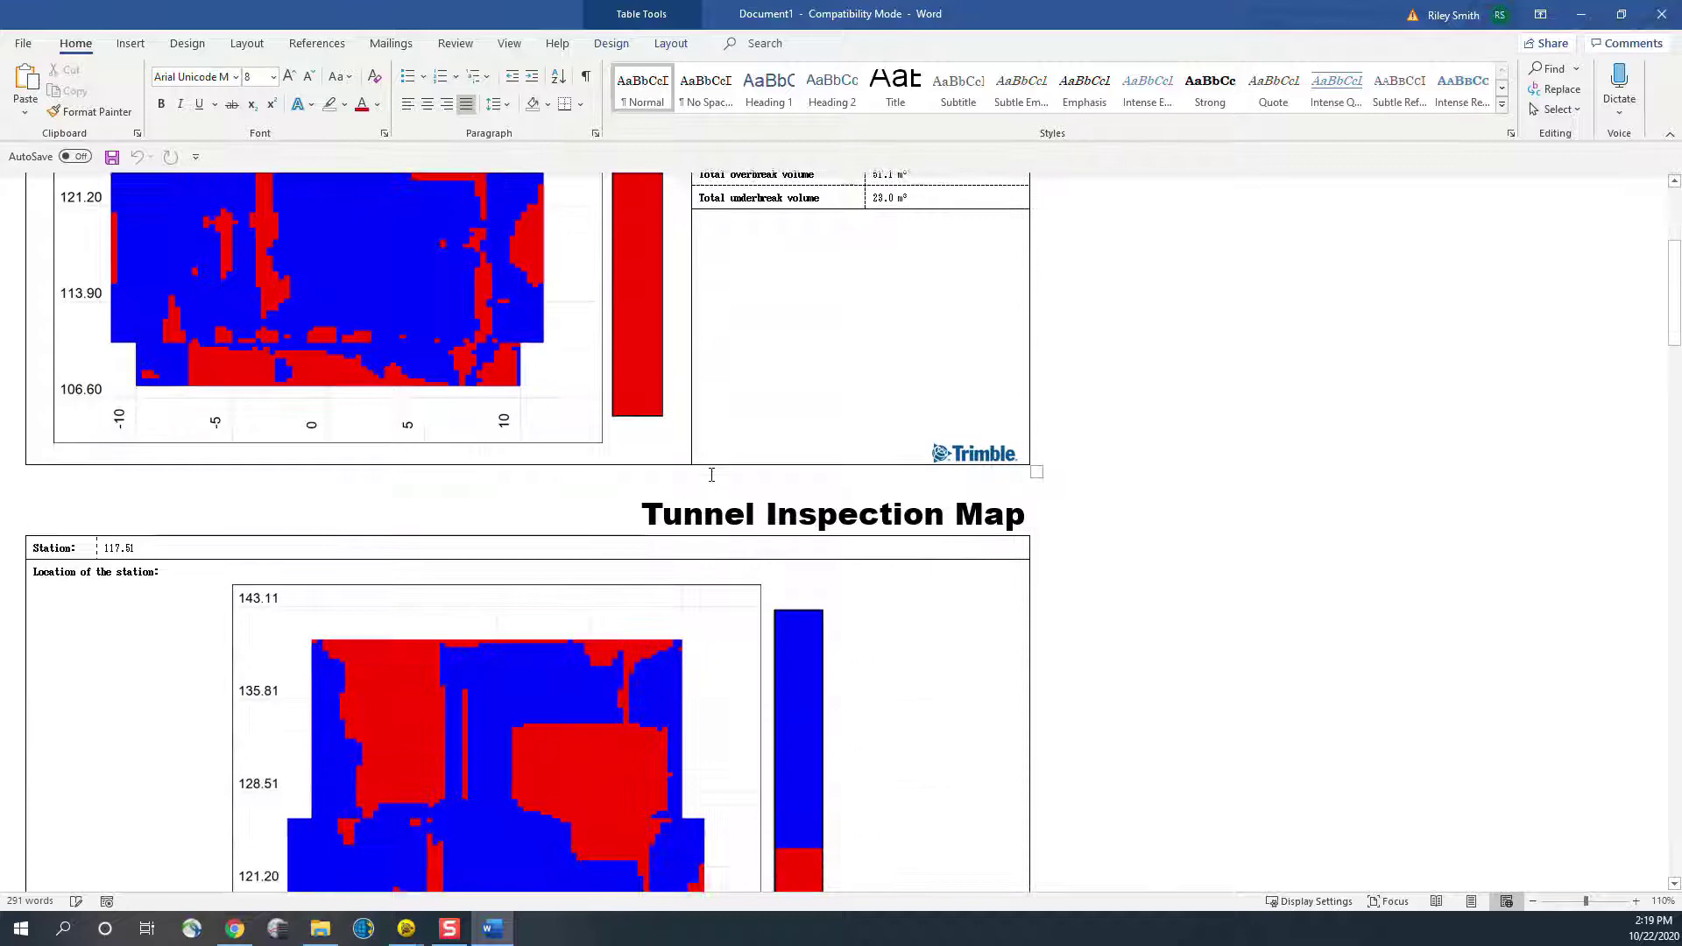
scroll(711, 474, down, 3)
scroll(658, 434, down, 2)
scroll(633, 379, down, 1)
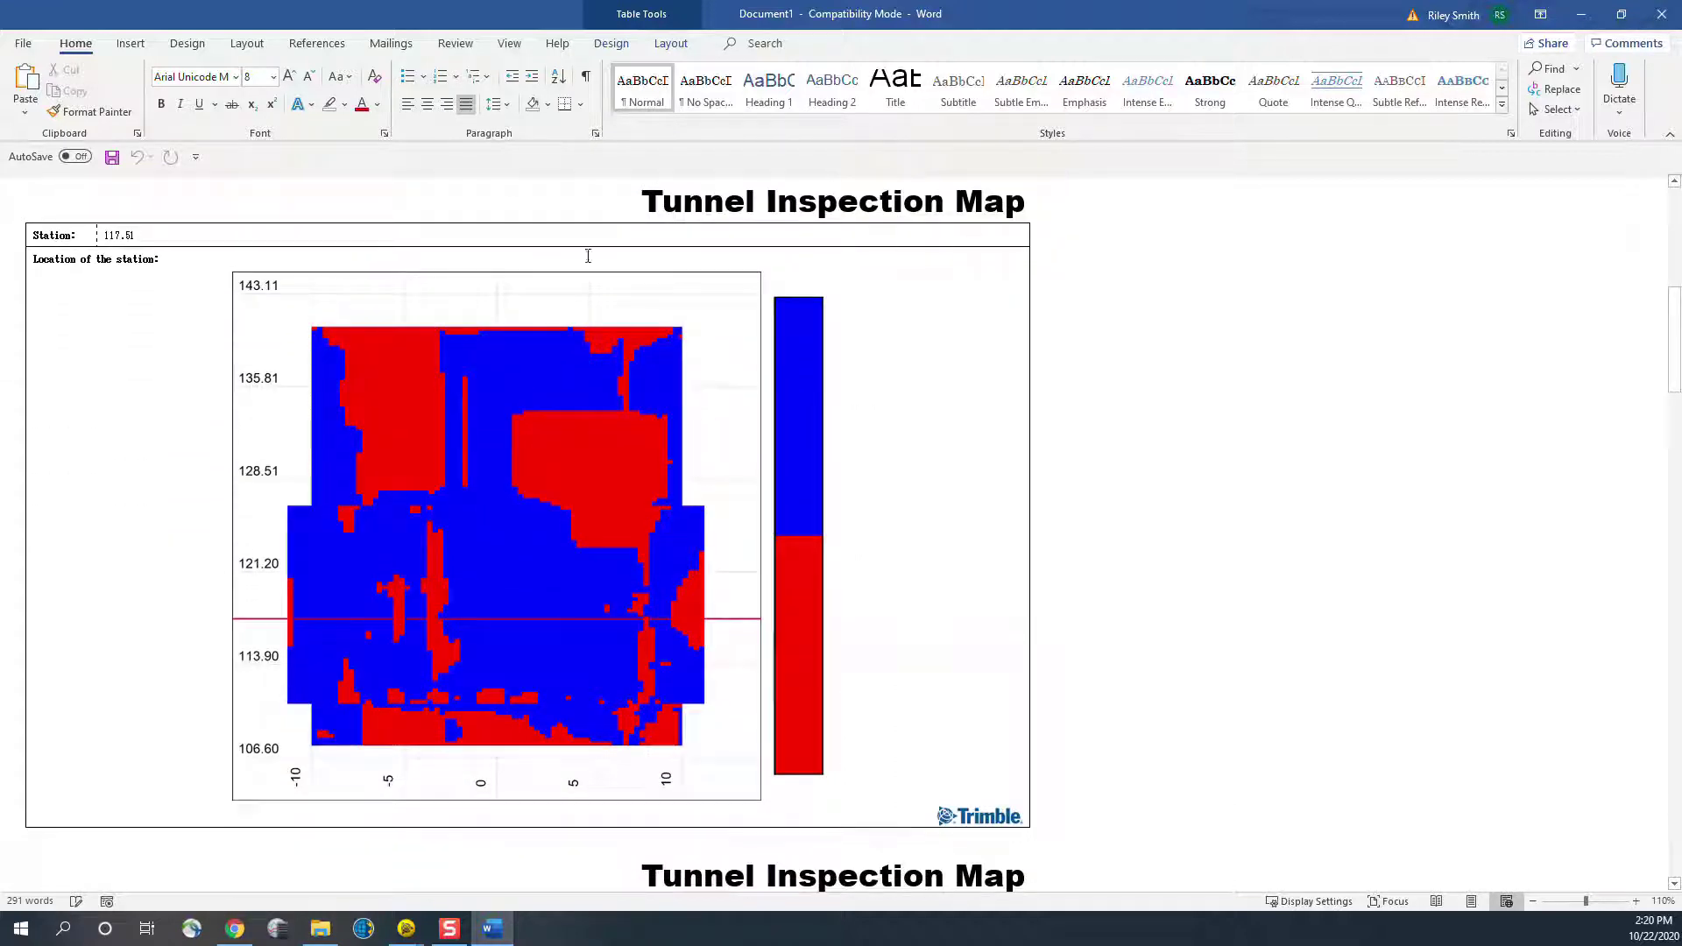
scroll(633, 636, down, 3)
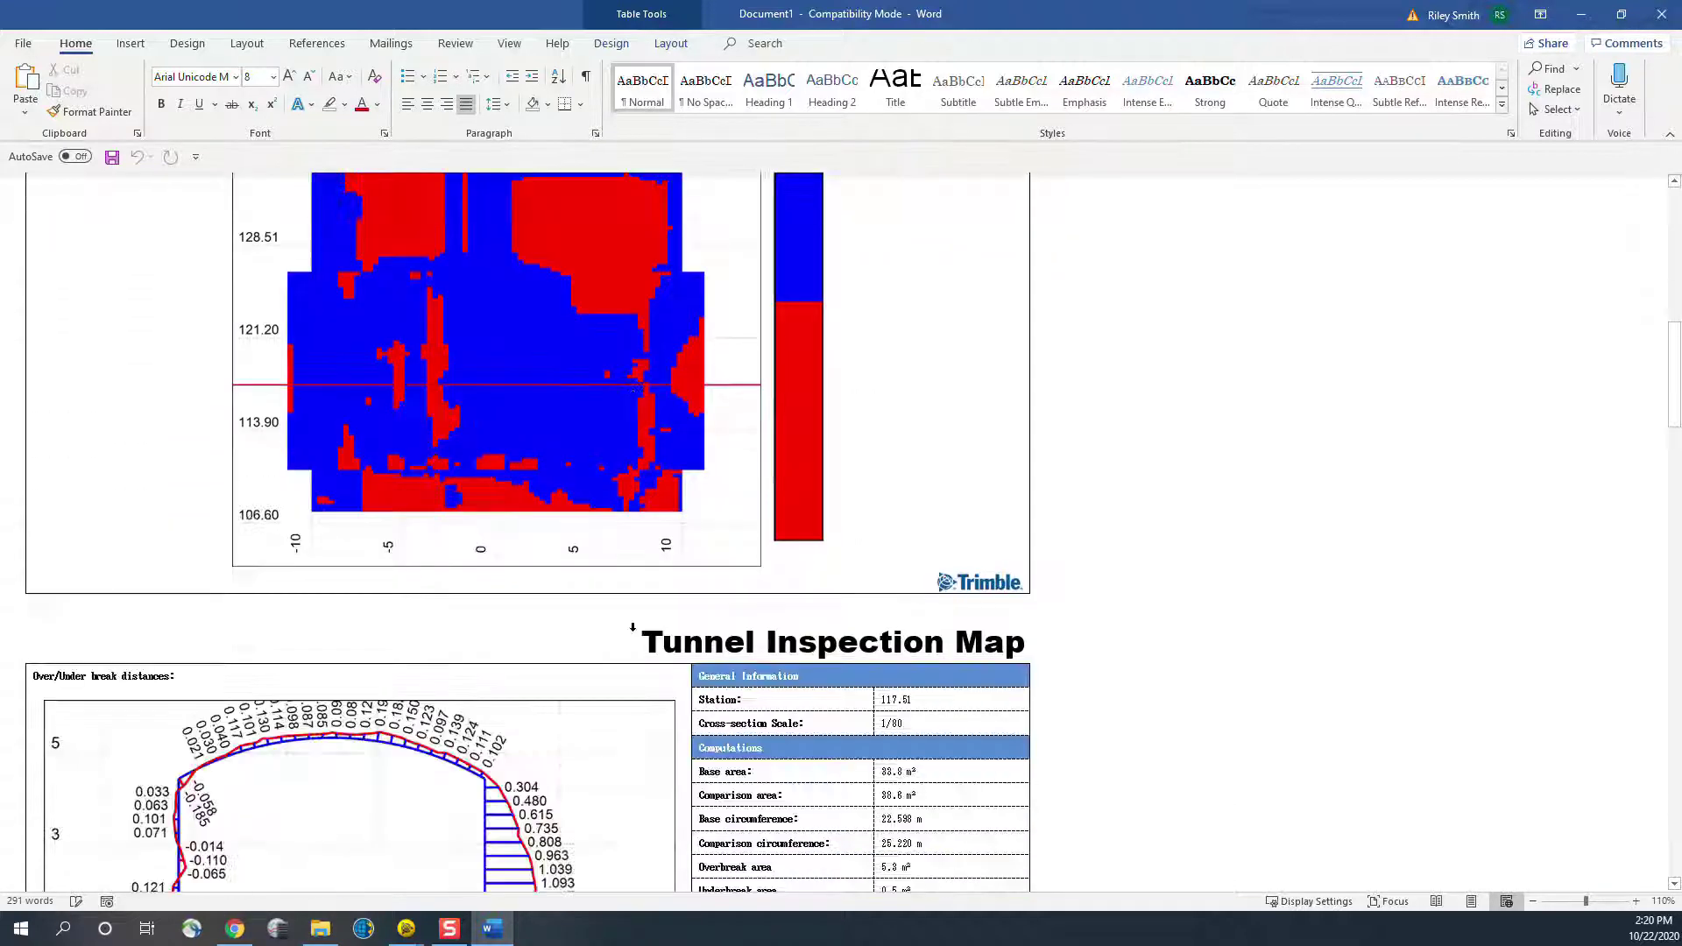
scroll(632, 636, down, 3)
scroll(633, 635, down, 2)
scroll(861, 382, down, 1)
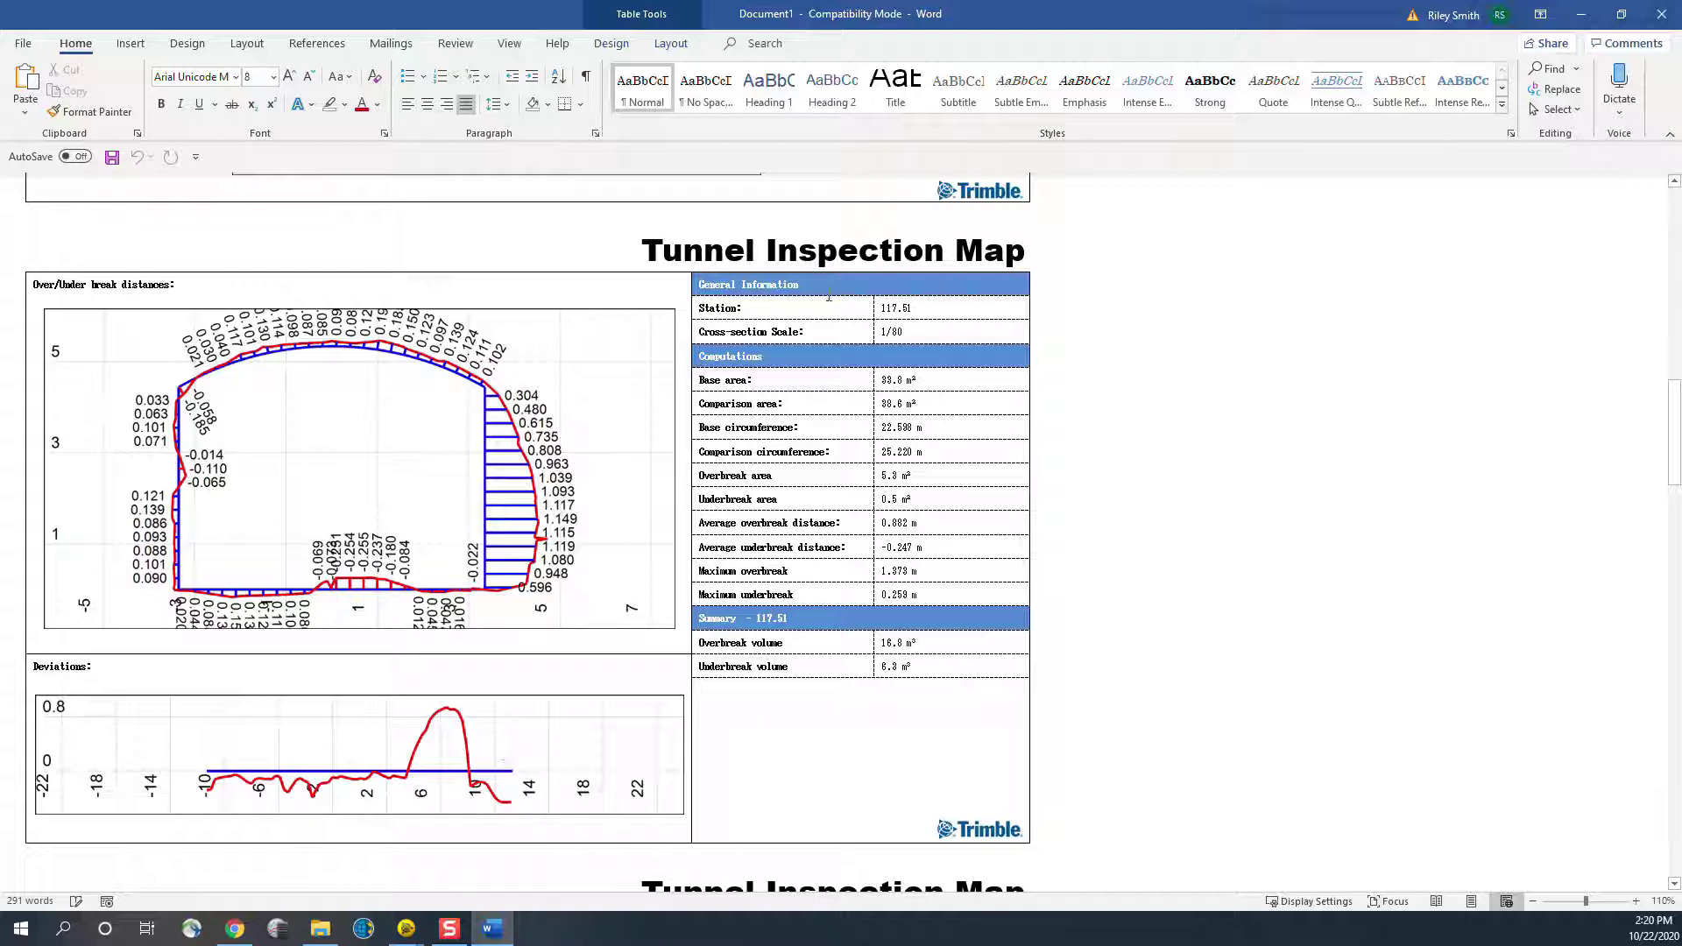
drag(951, 671, 818, 307)
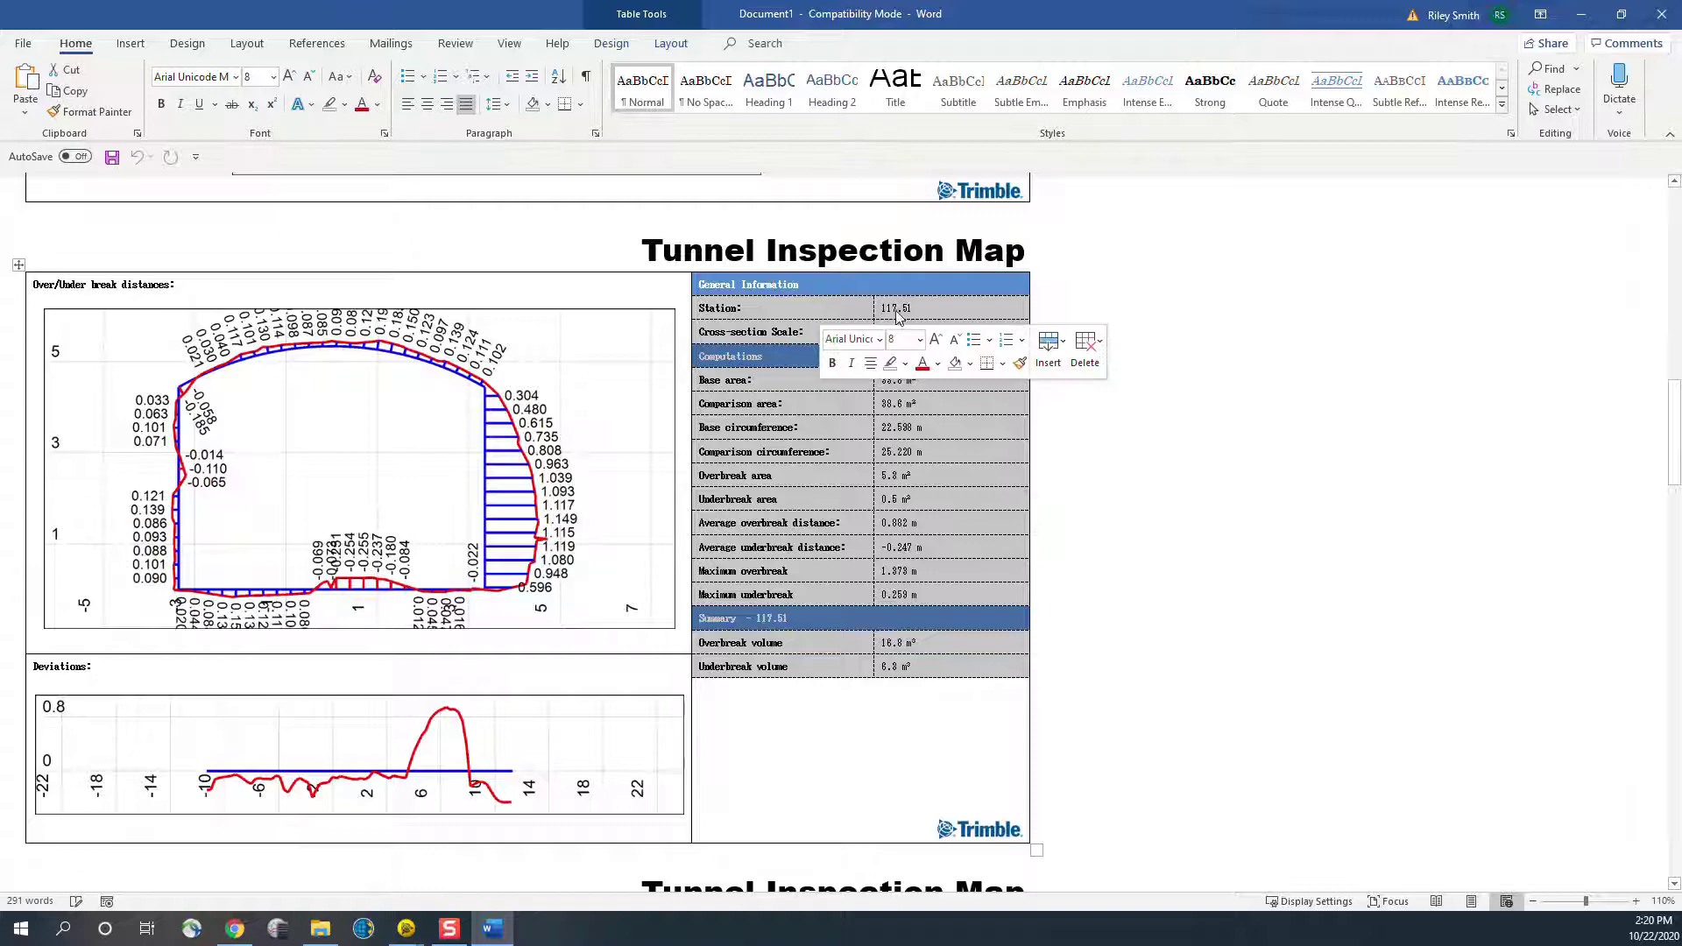
click(924, 316)
scroll(978, 471, down, 5)
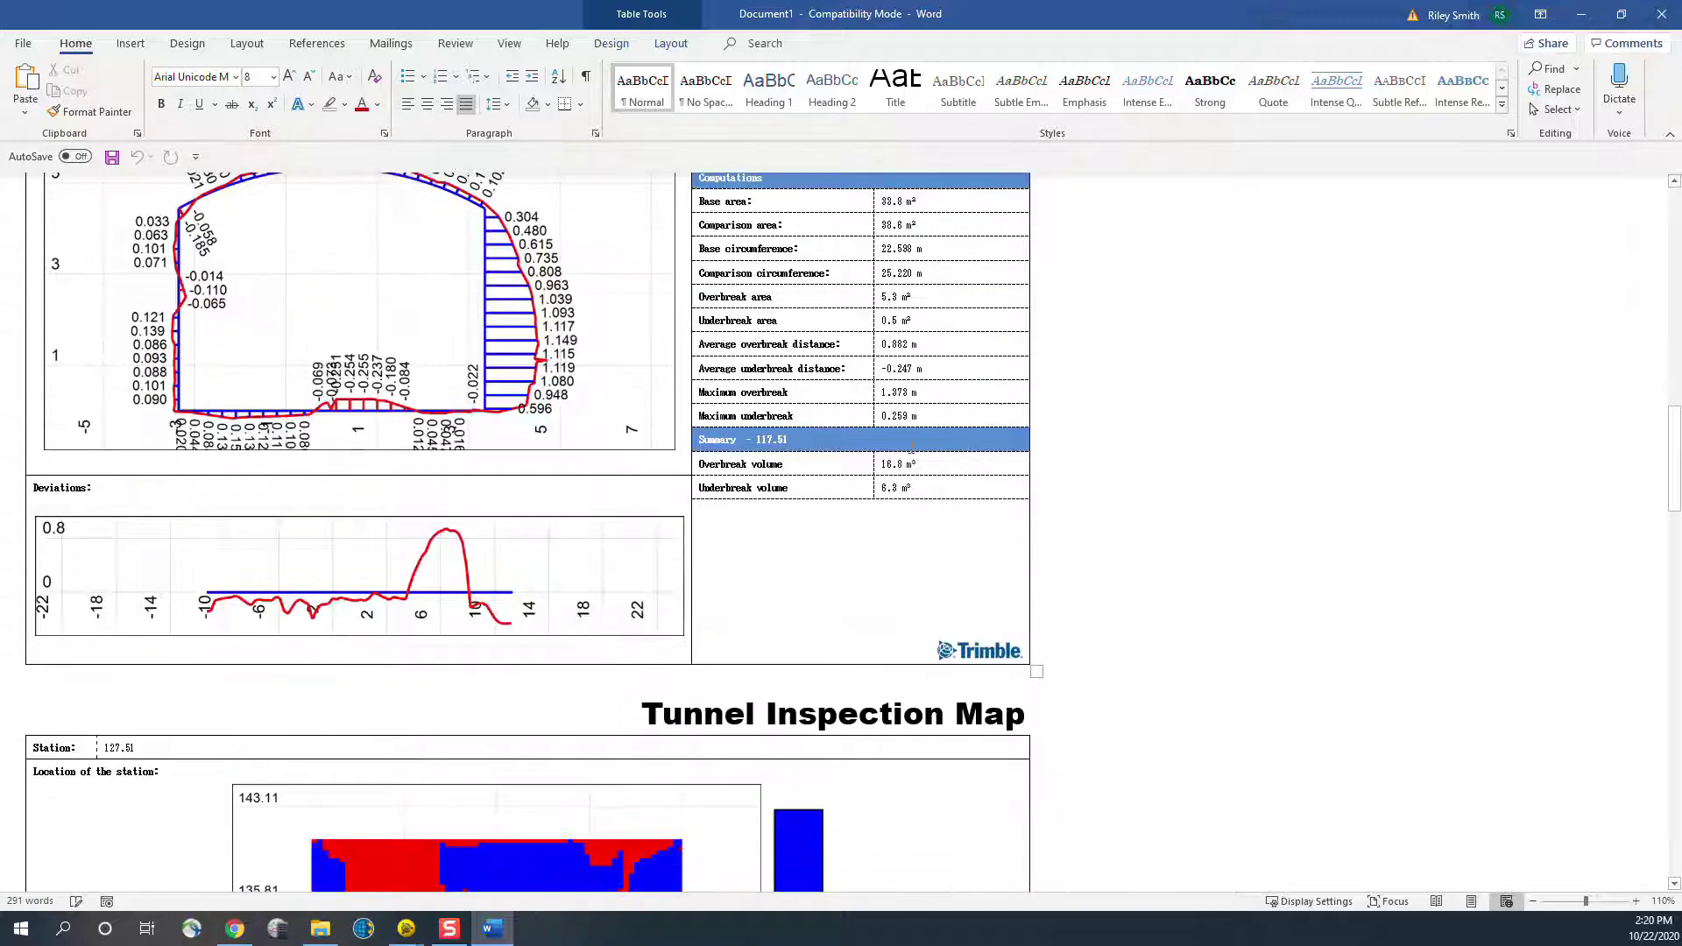
scroll(921, 454, down, 5)
scroll(908, 449, down, 4)
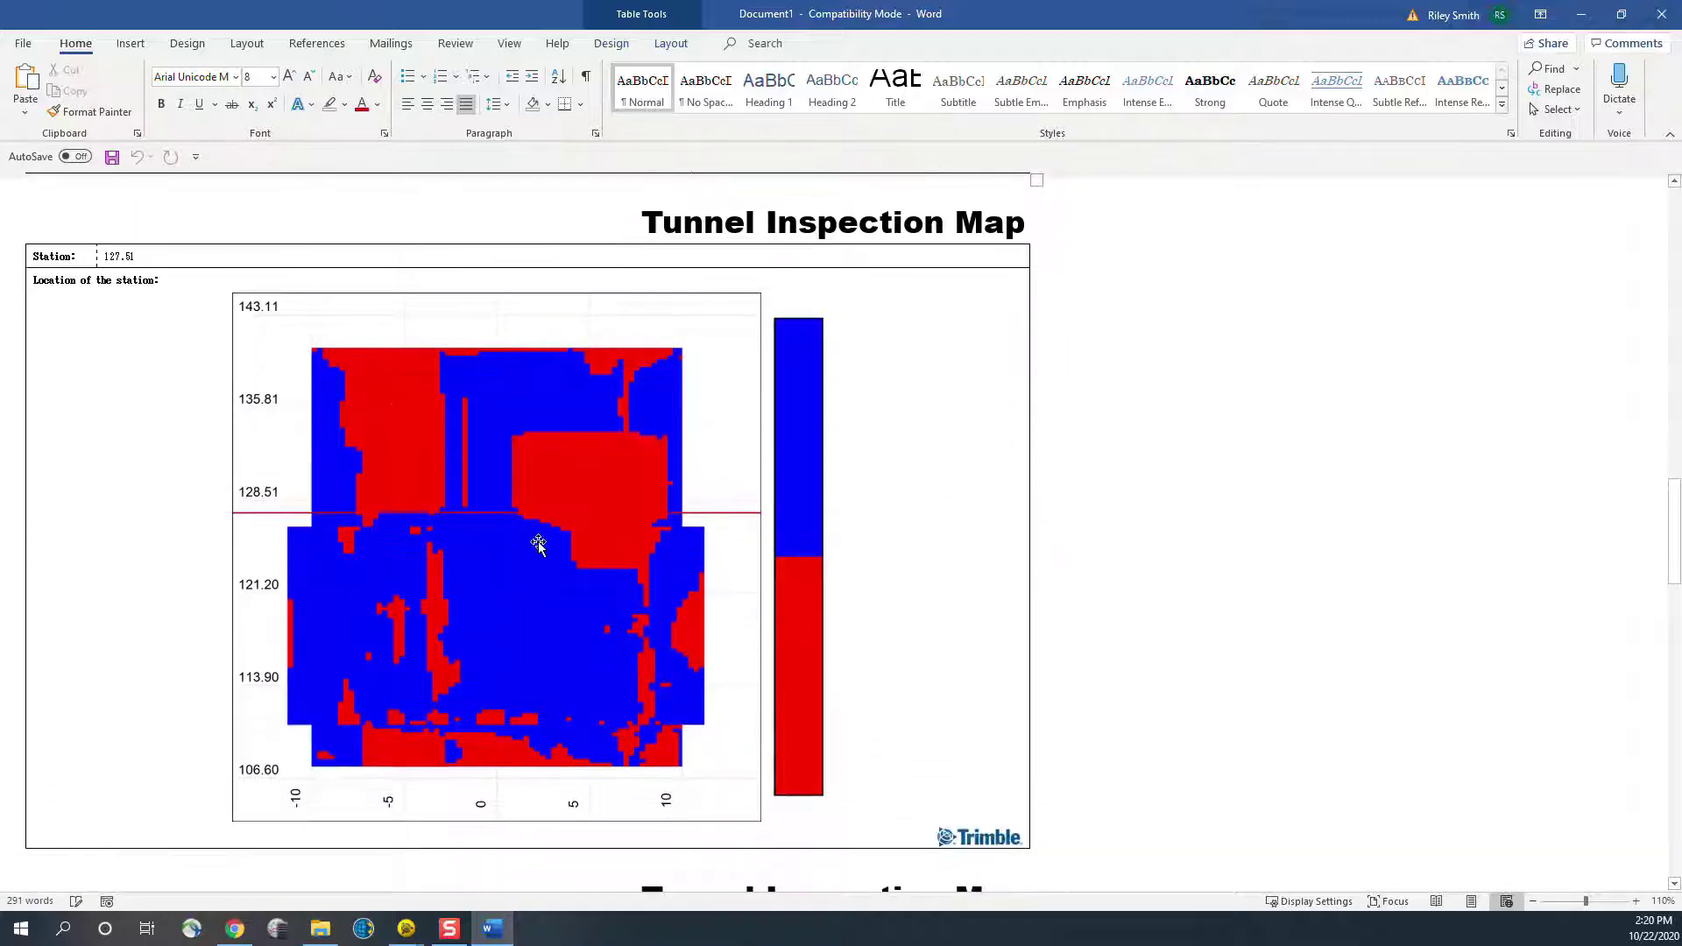
scroll(587, 568, down, 3)
scroll(588, 569, down, 6)
scroll(588, 569, down, 2)
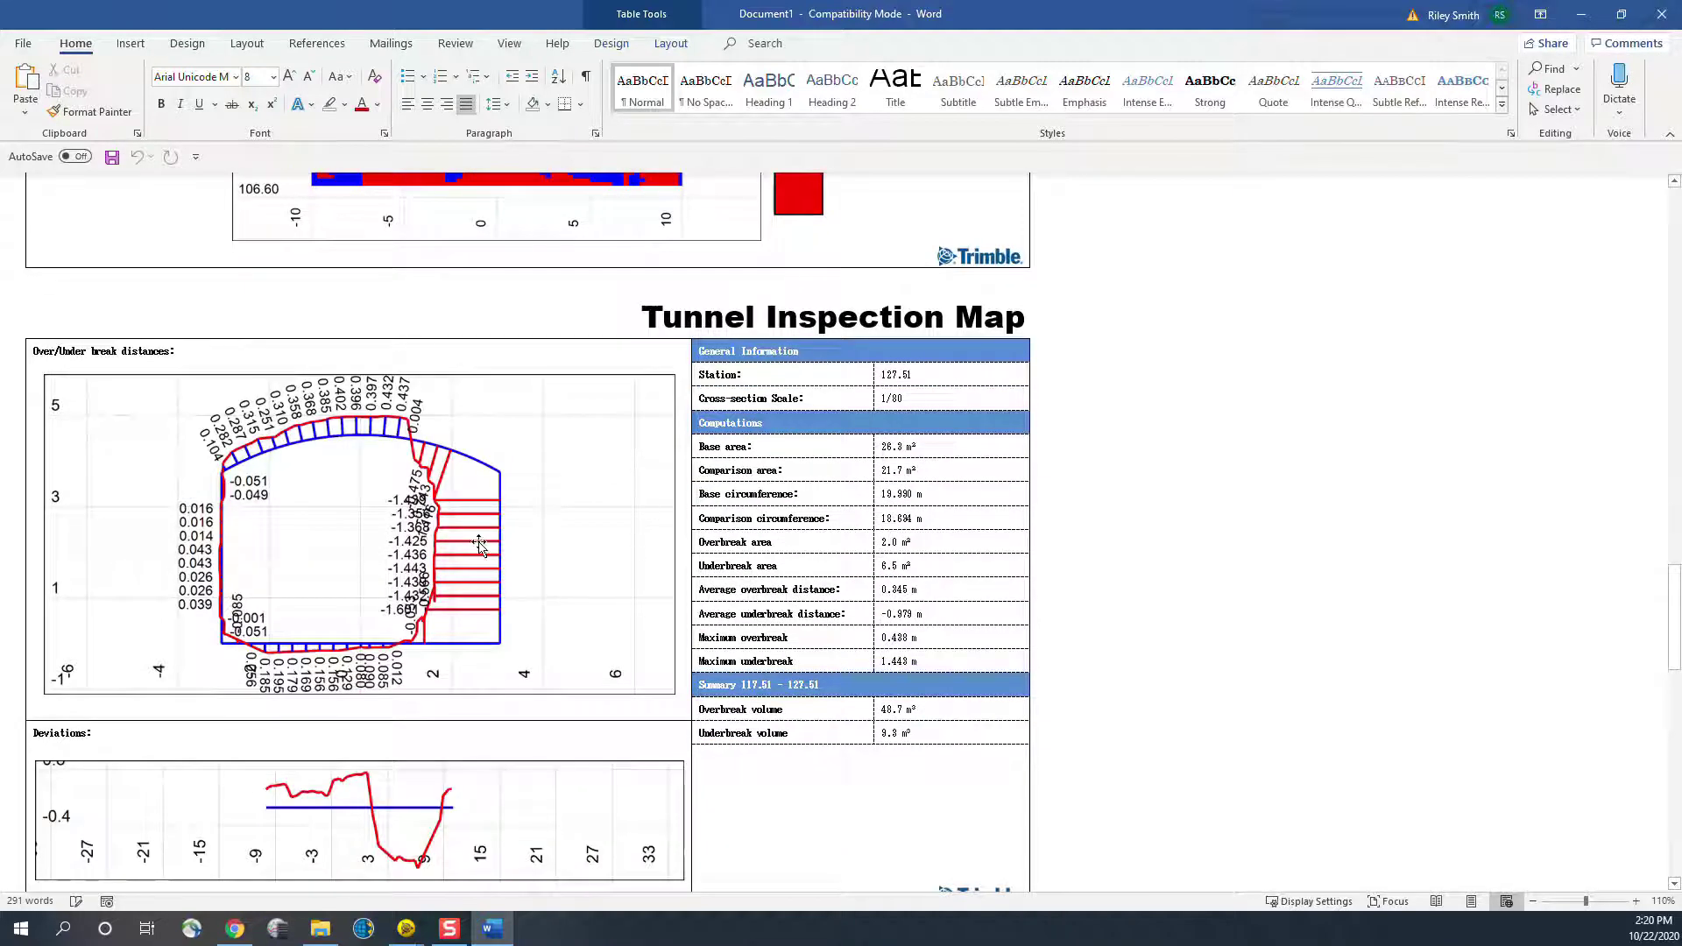
Inspect the over/under break cross-section picture, then return to Trimble Business Center
click(165, 449)
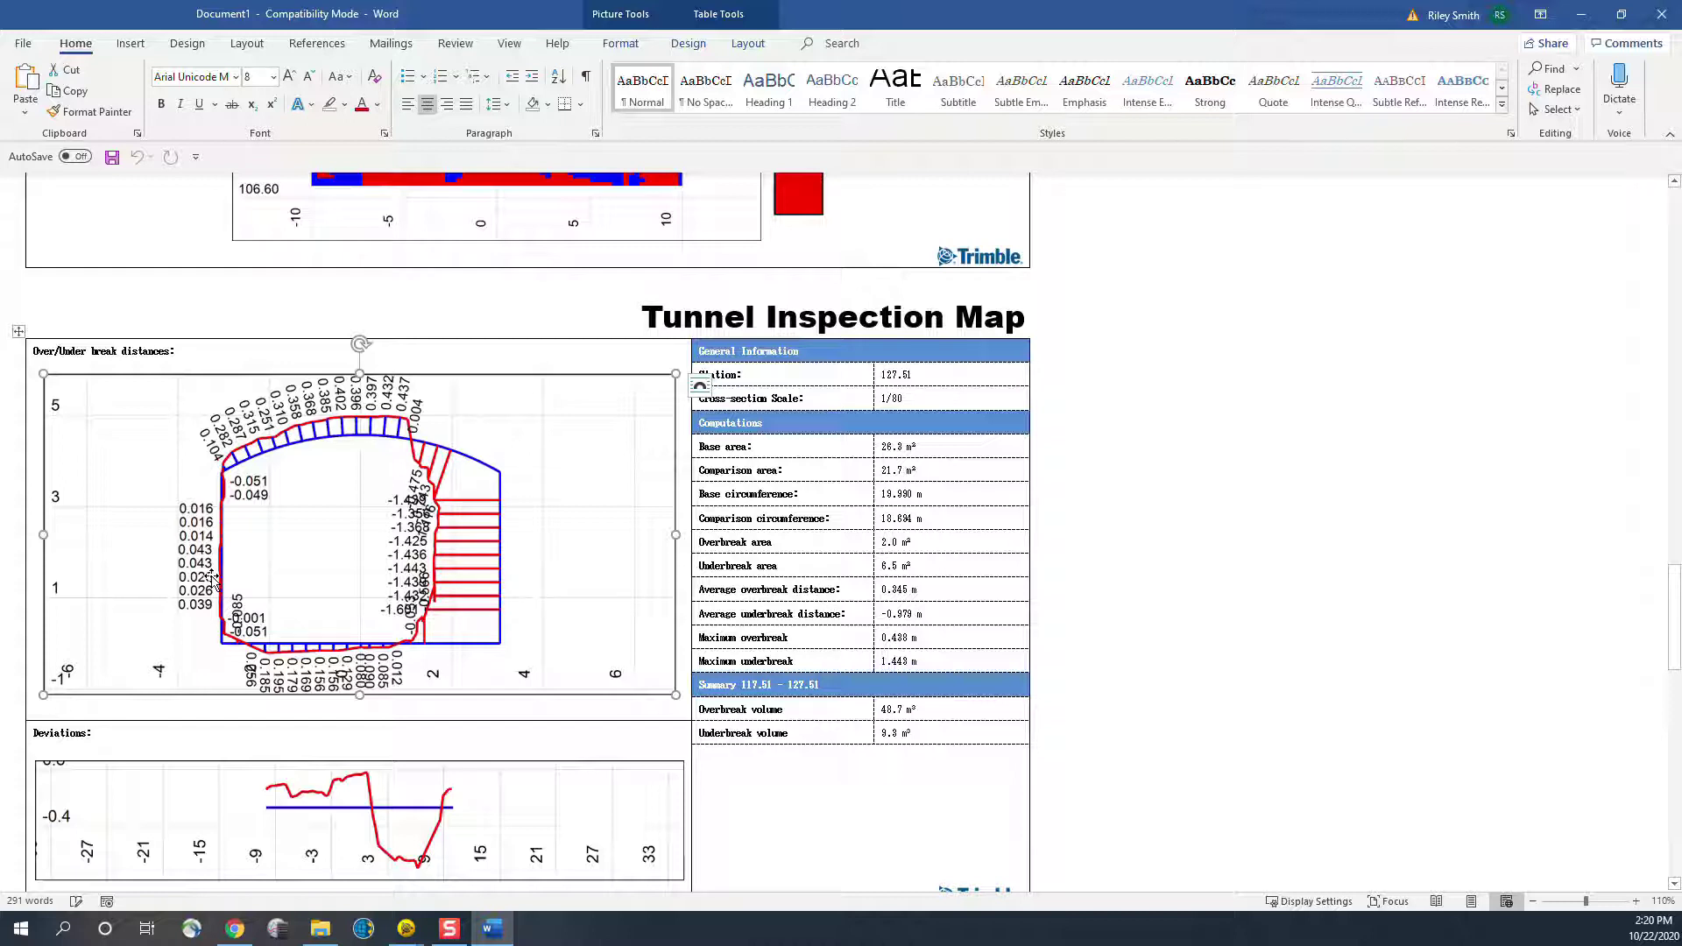
click(884, 609)
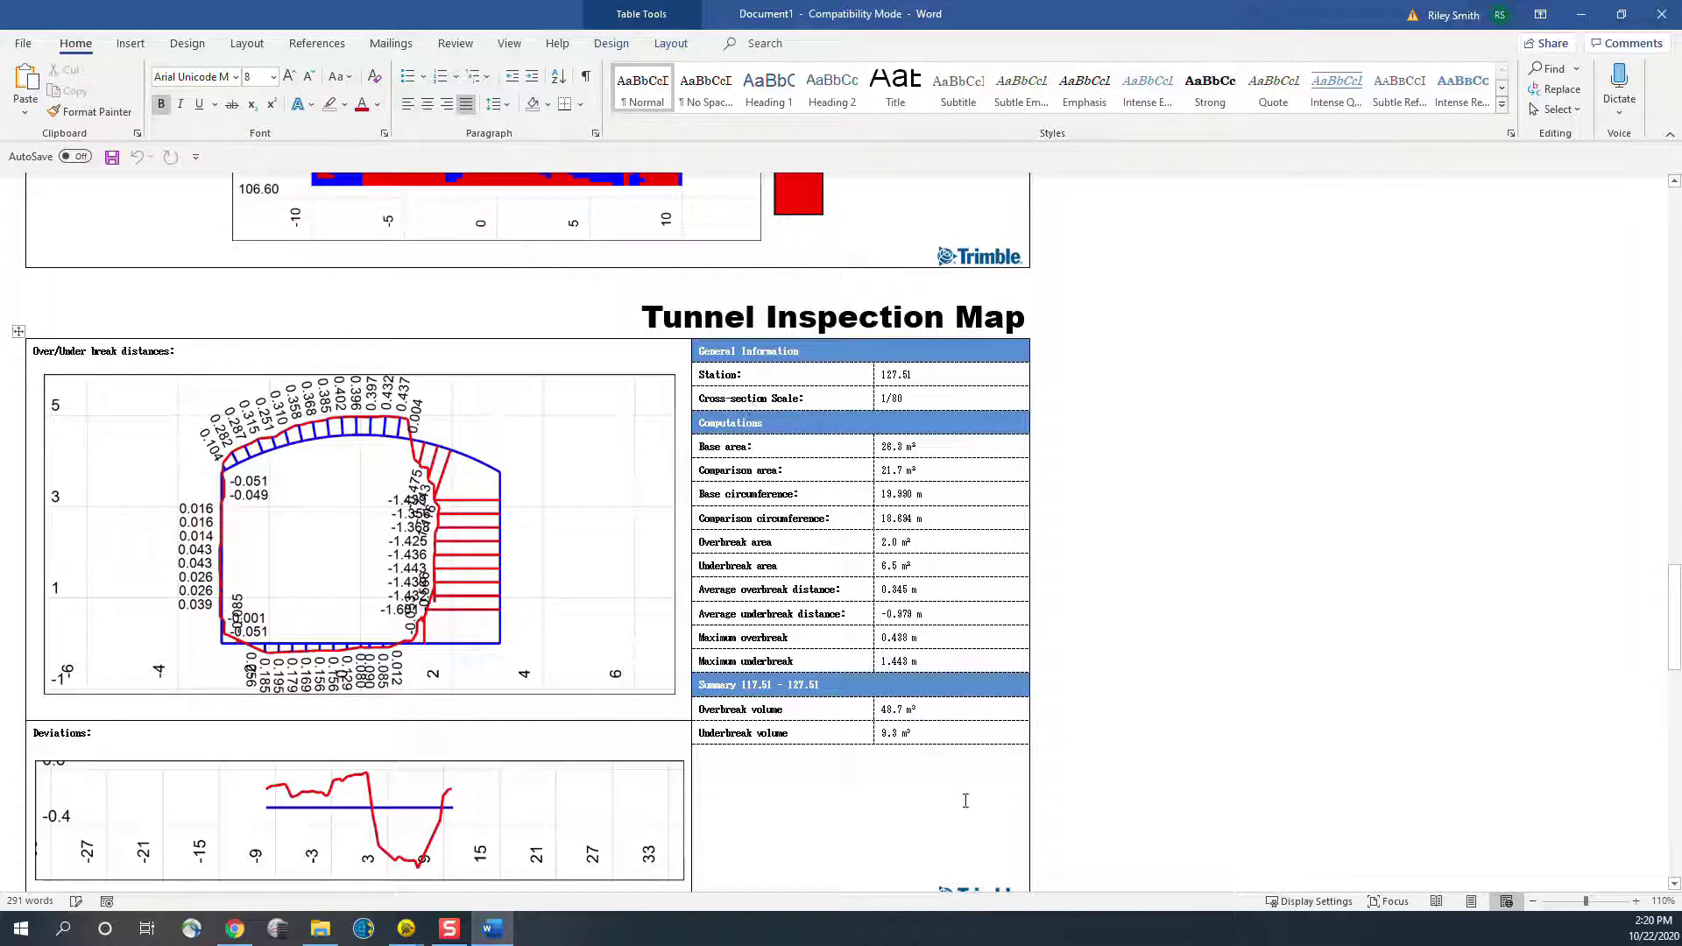
key(alt+Tab)
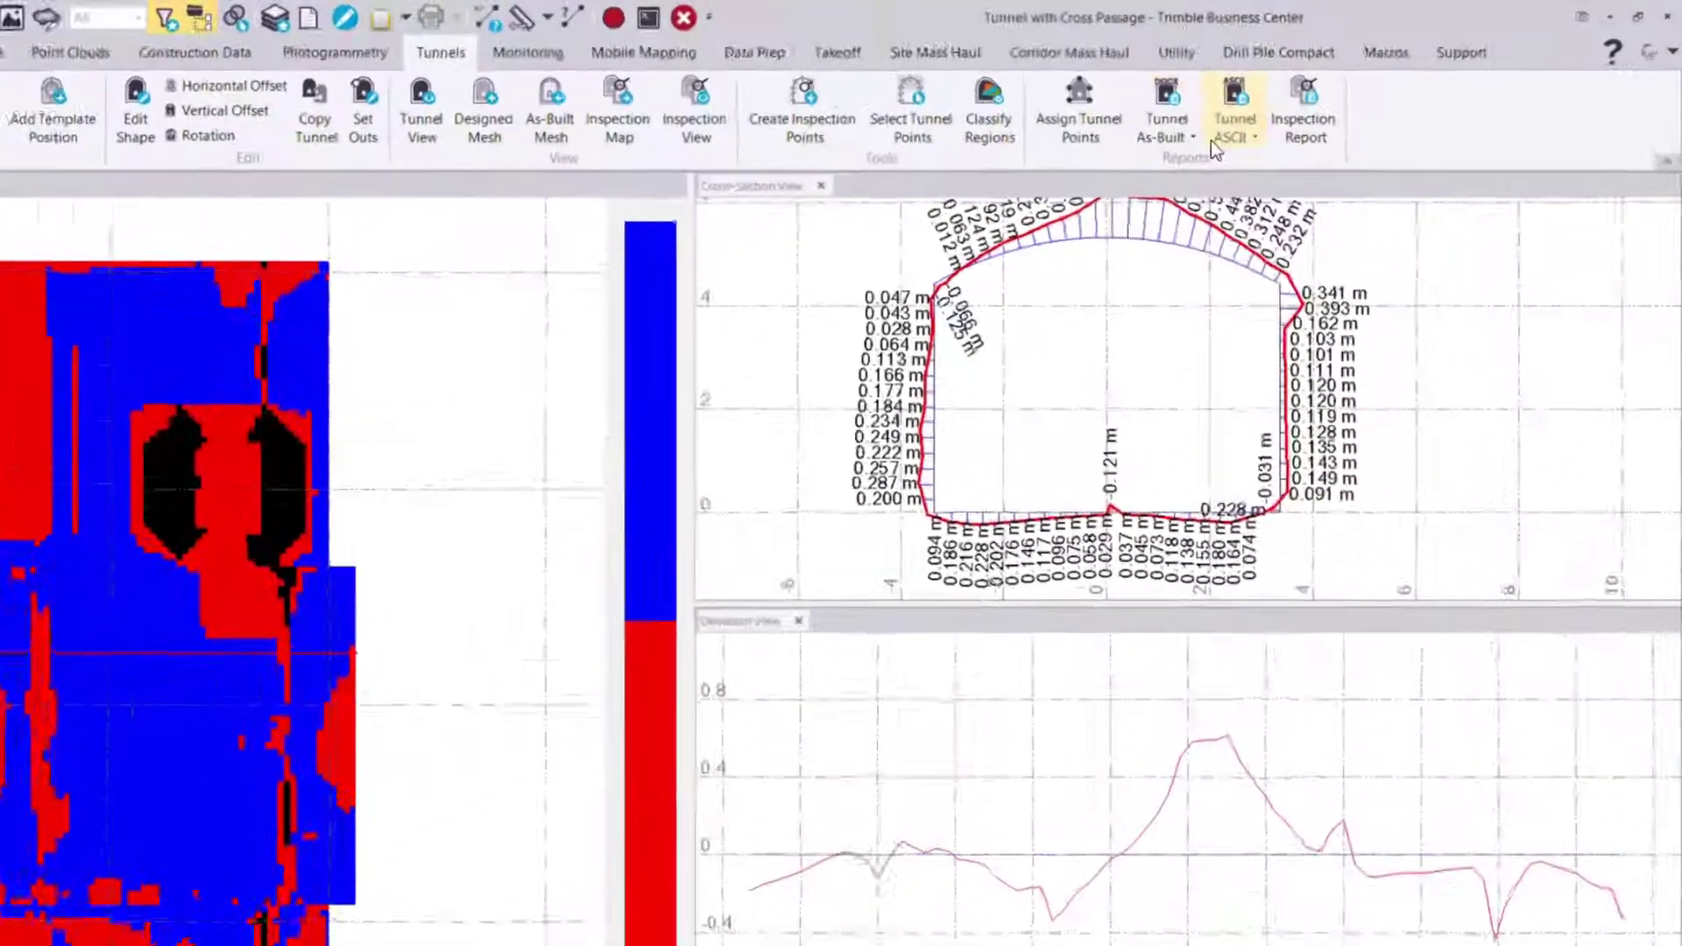
Start a custom Tunnel As-Built report with Tunnel Inspection Report as source data
click(1312, 106)
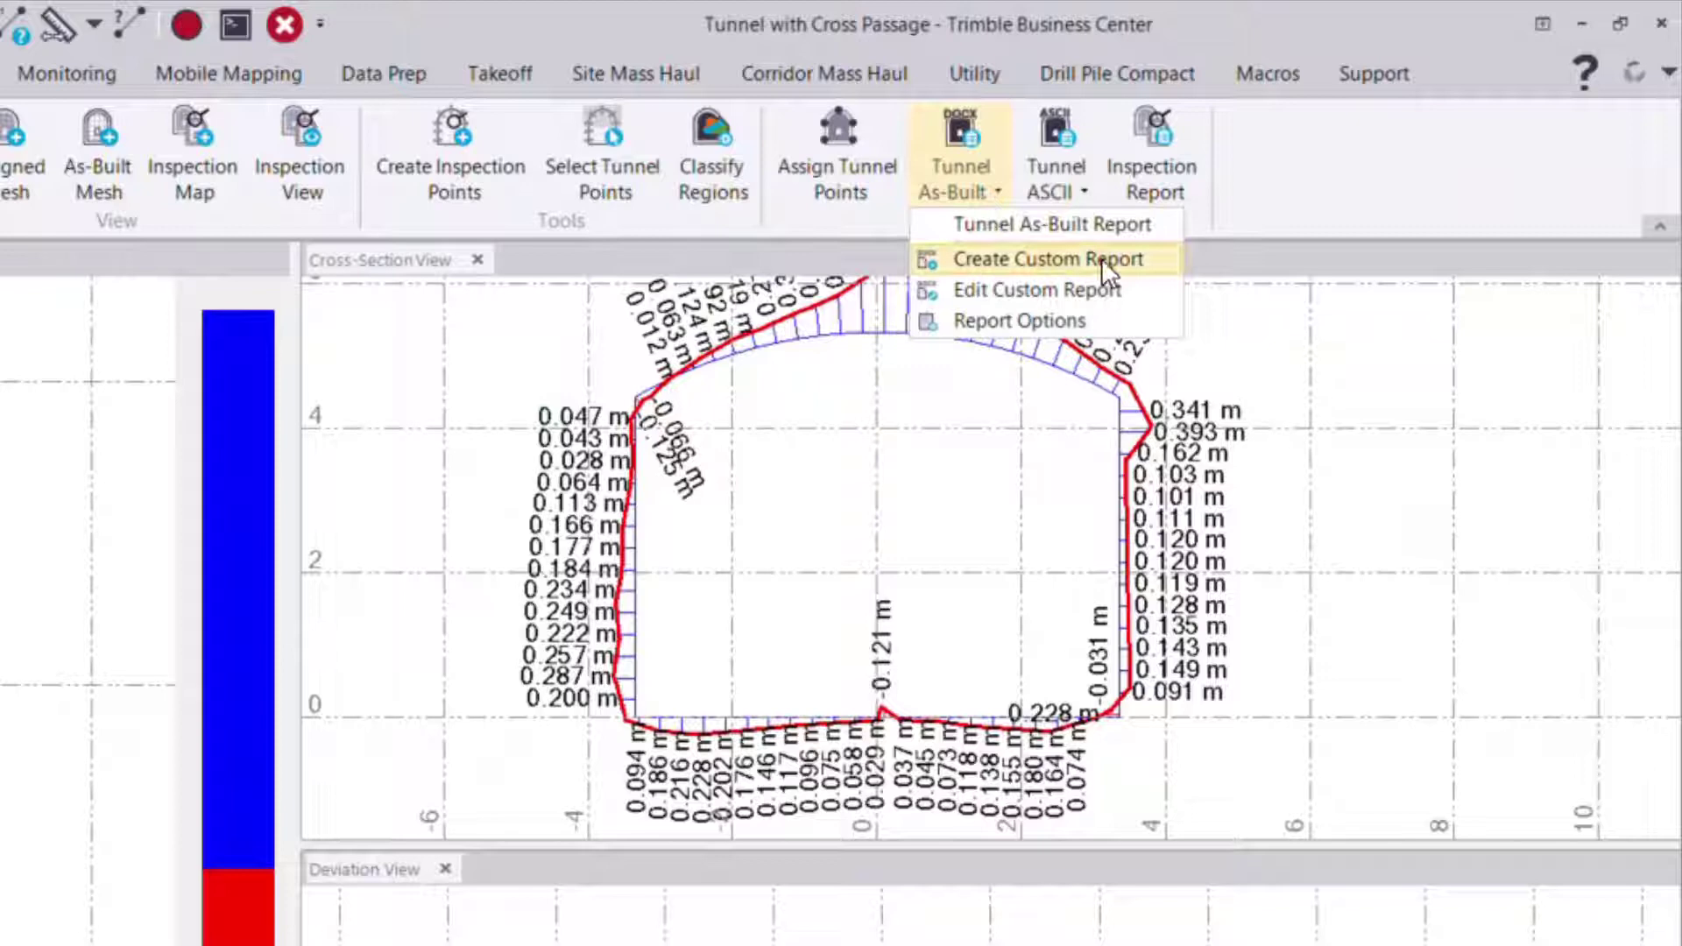
click(1100, 260)
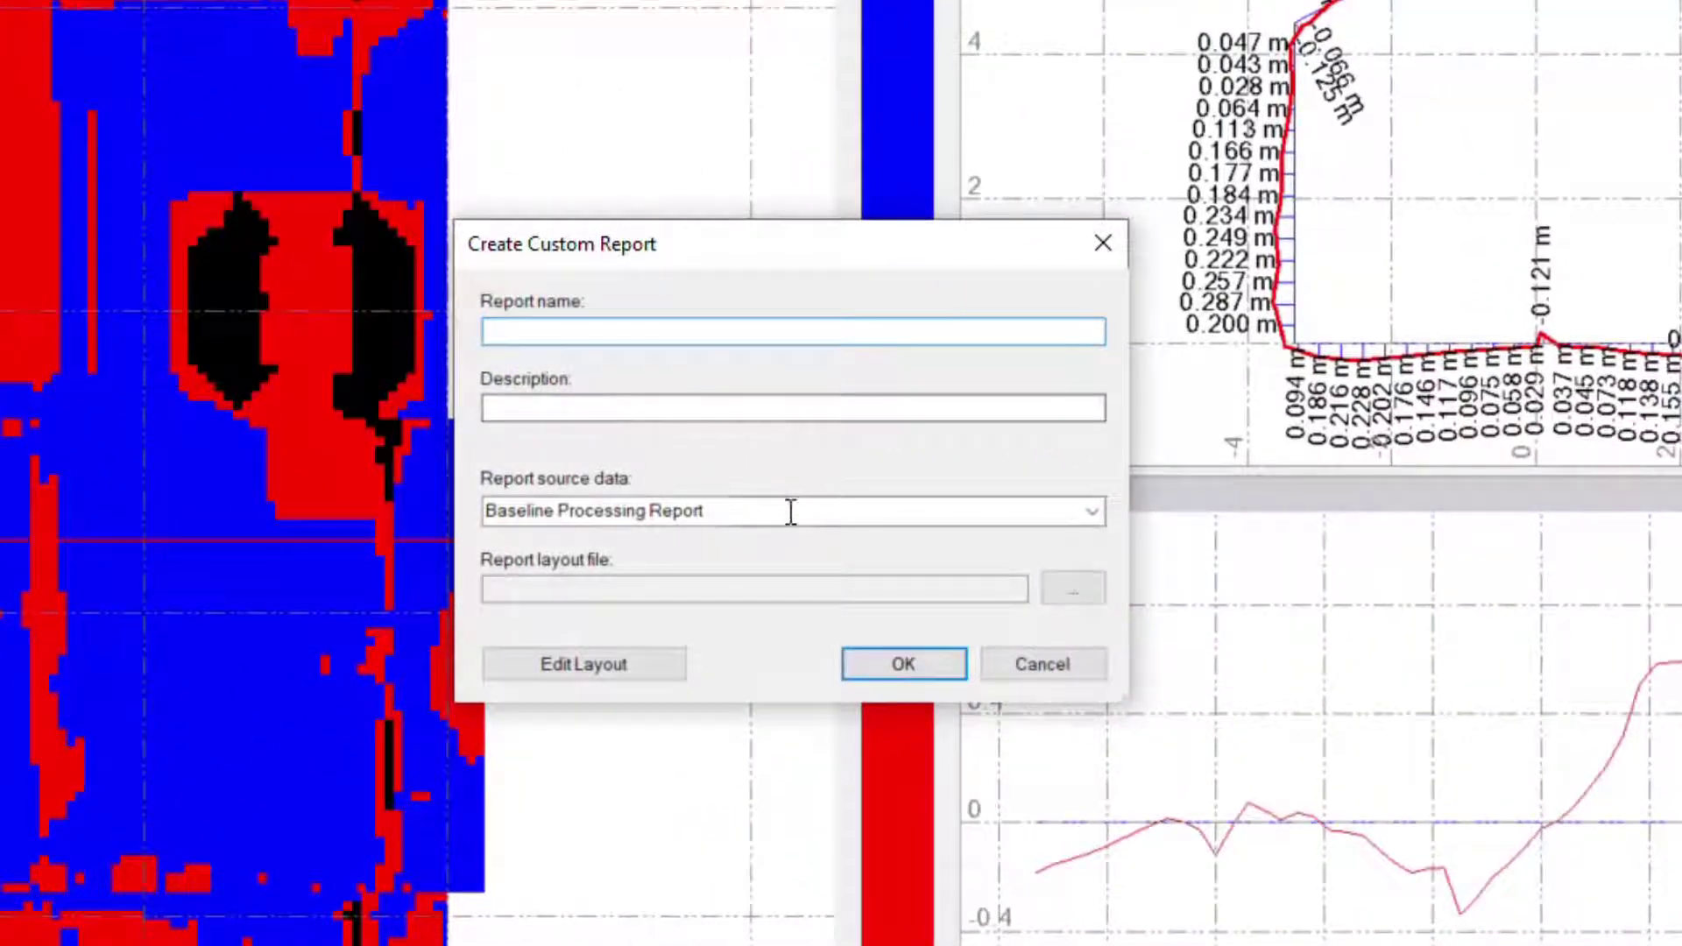
click(790, 511)
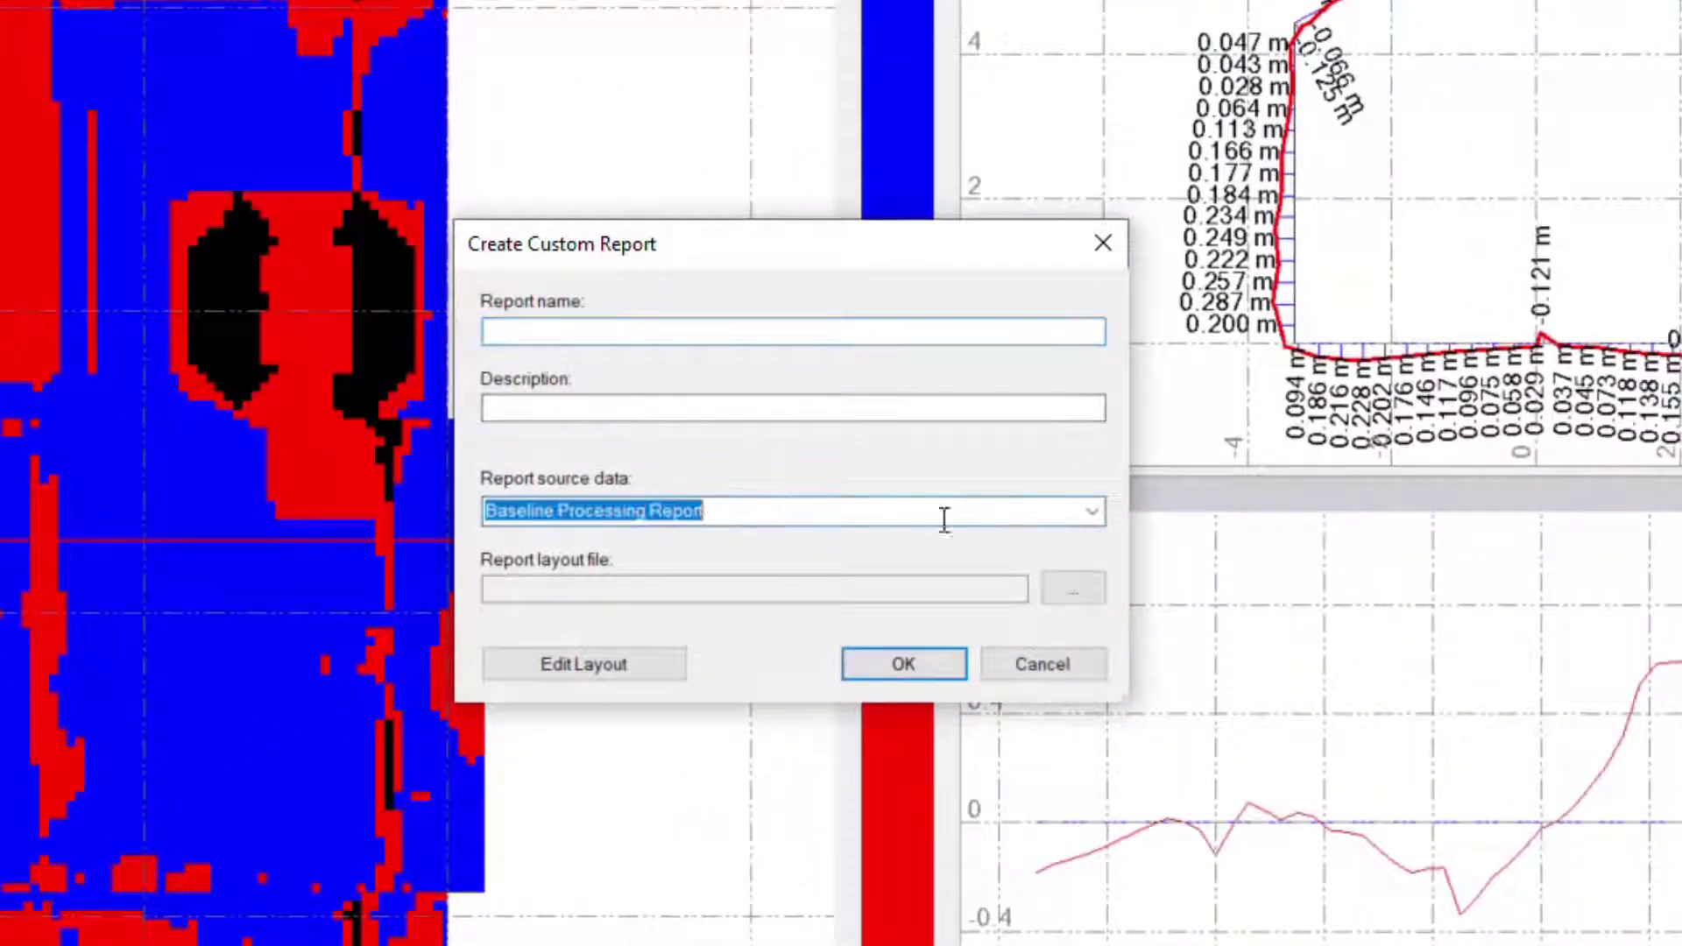
click(1093, 510)
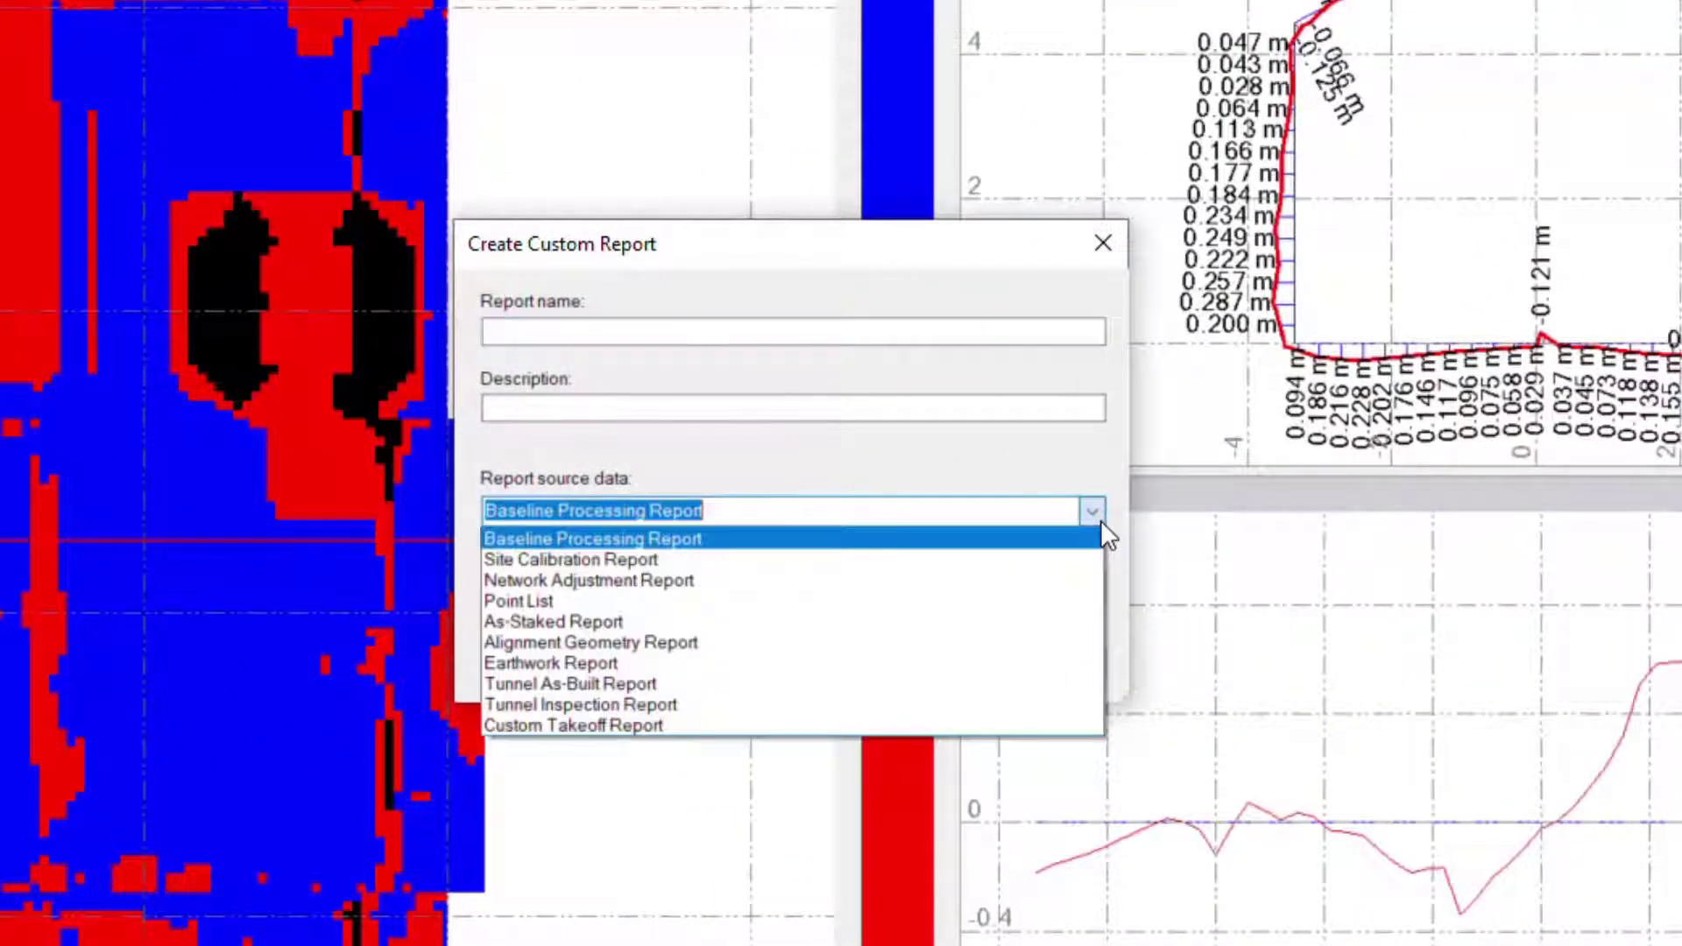
click(659, 695)
Name it Example inspection with a description and choose the Custom Tunnel Inspection Report layout file
click(613, 335)
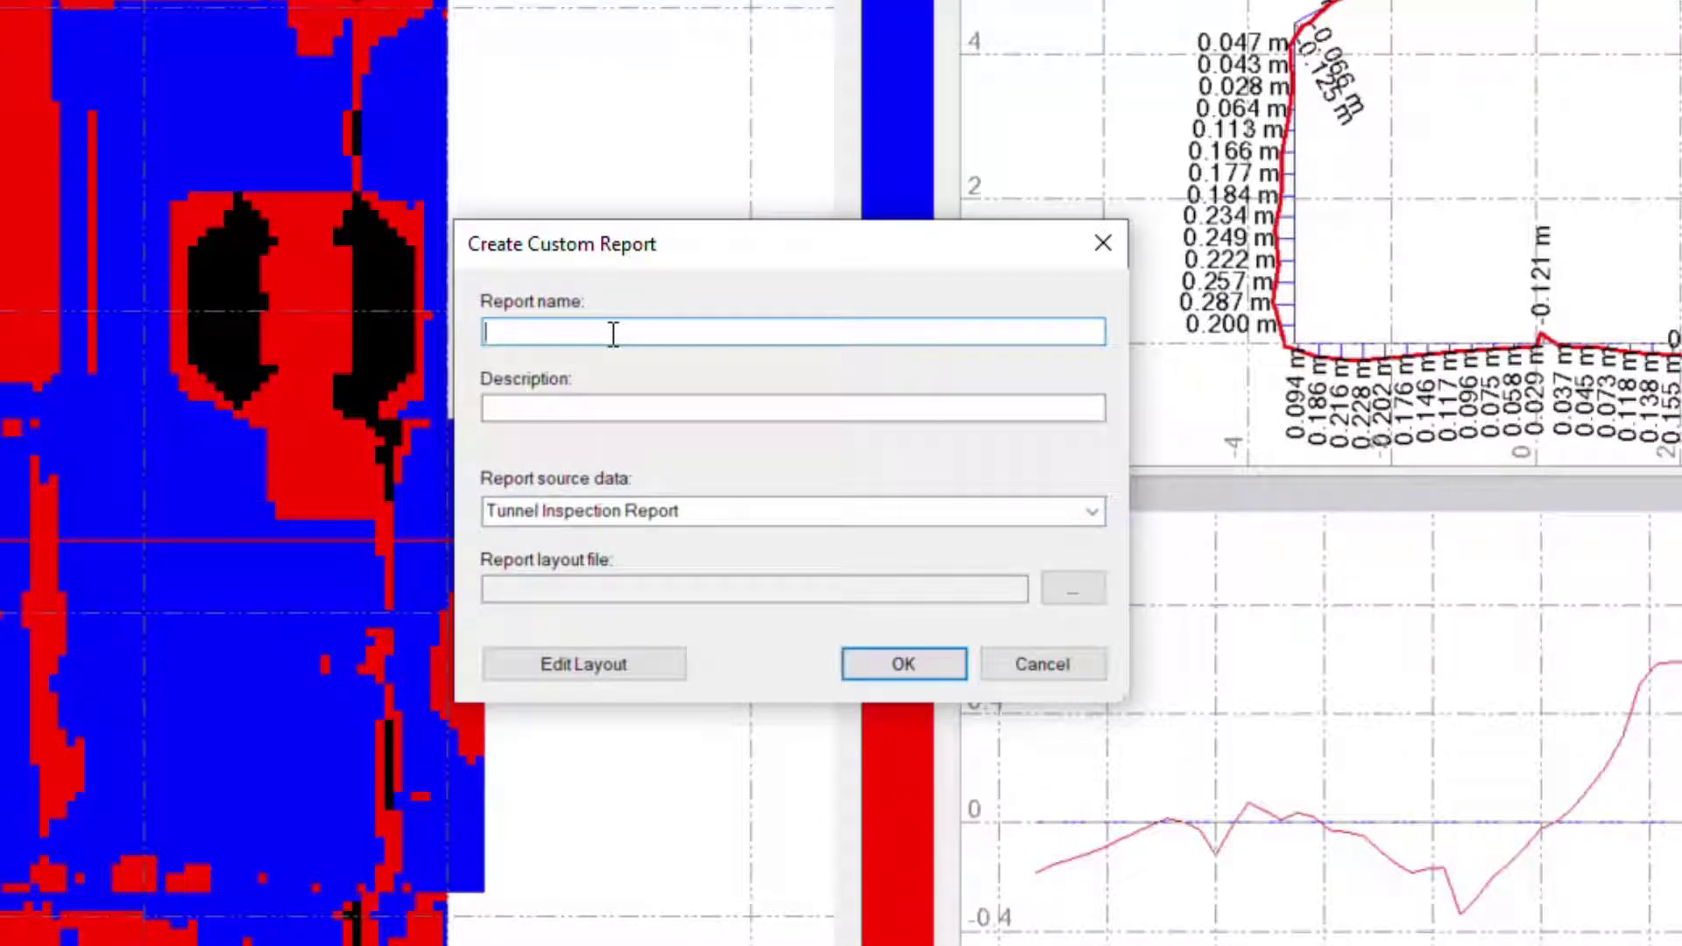
text(Examp[le )
text(inspection)
key(Tab)
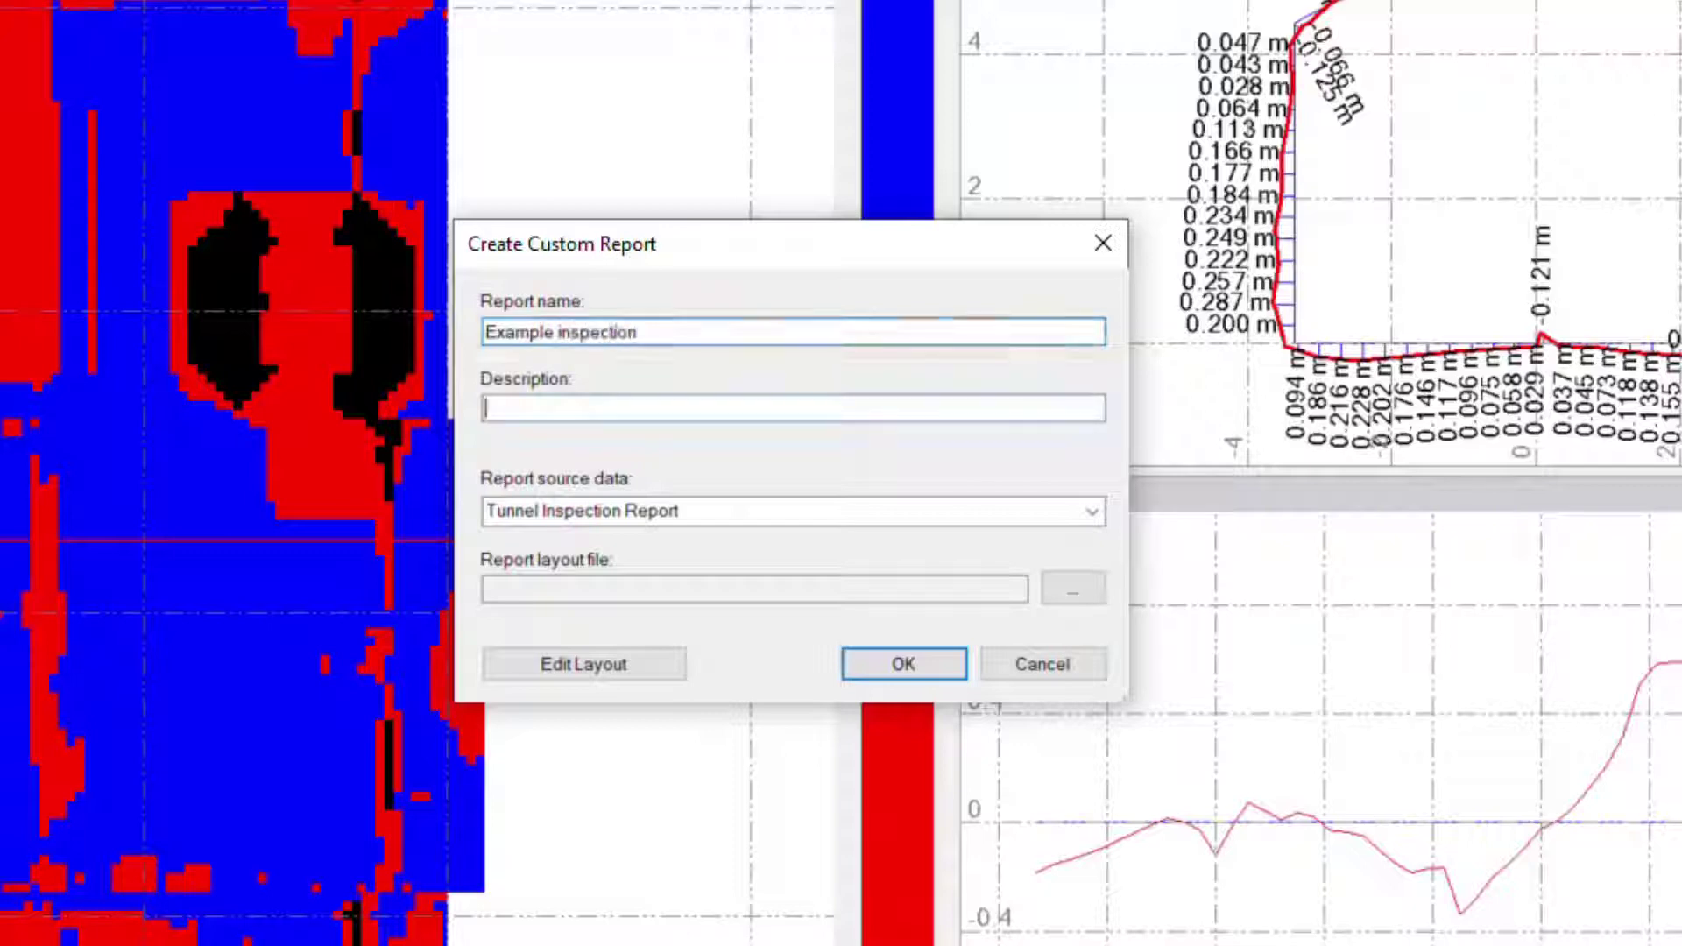
text(custom inspection report)
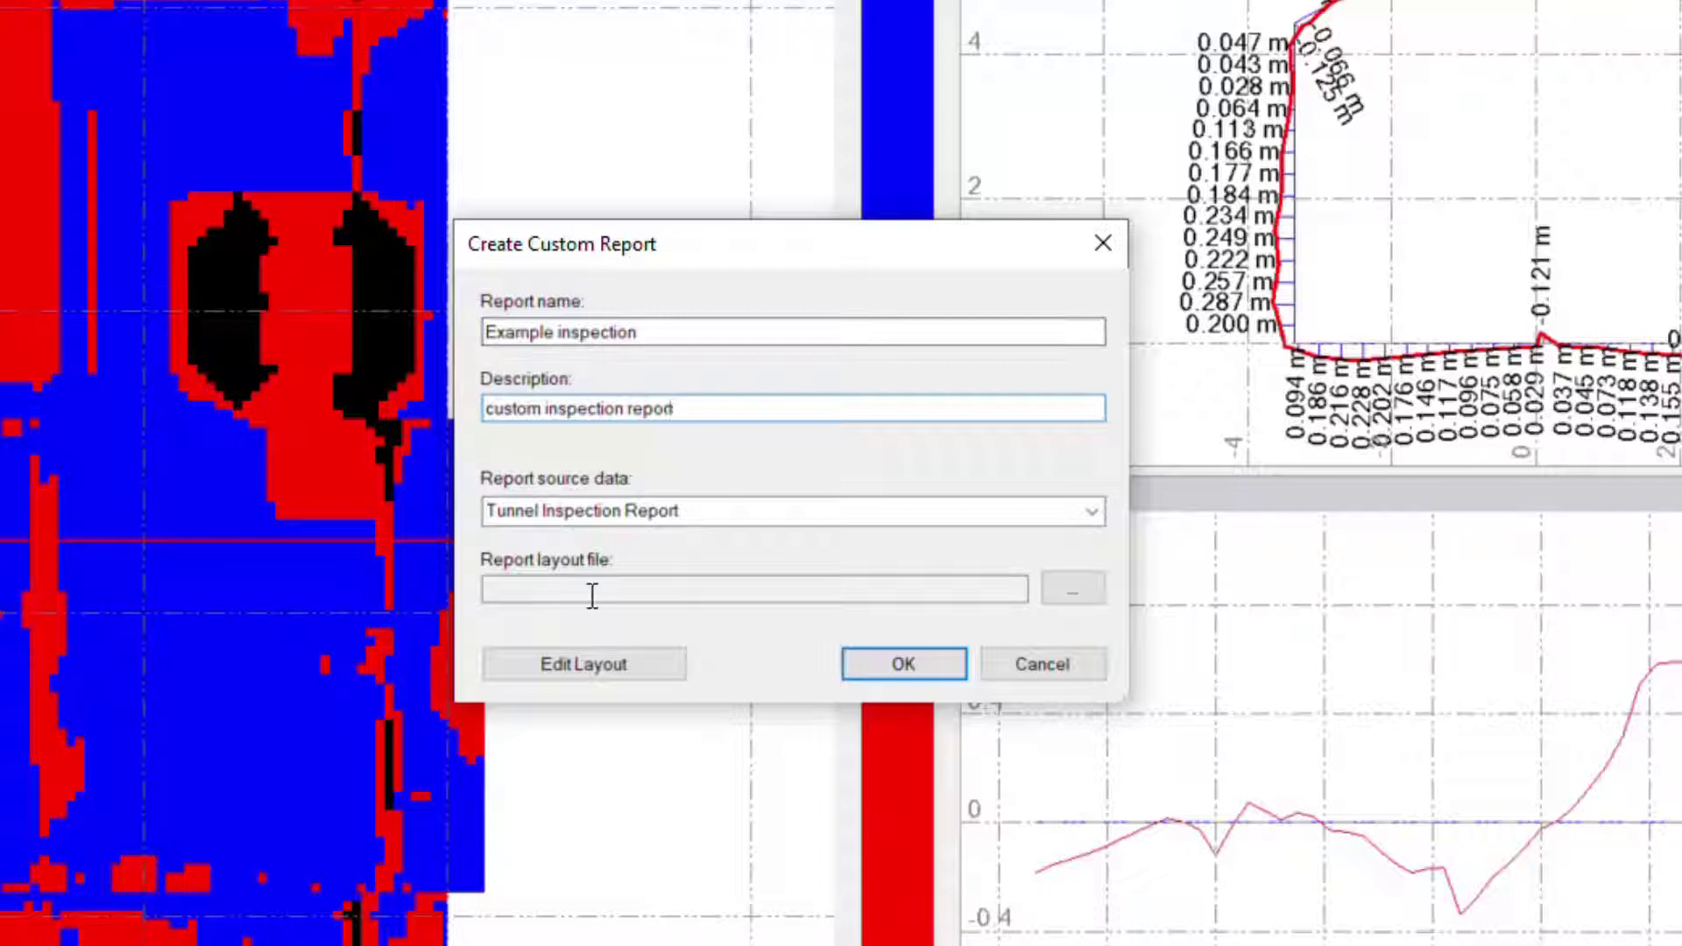
click(1075, 588)
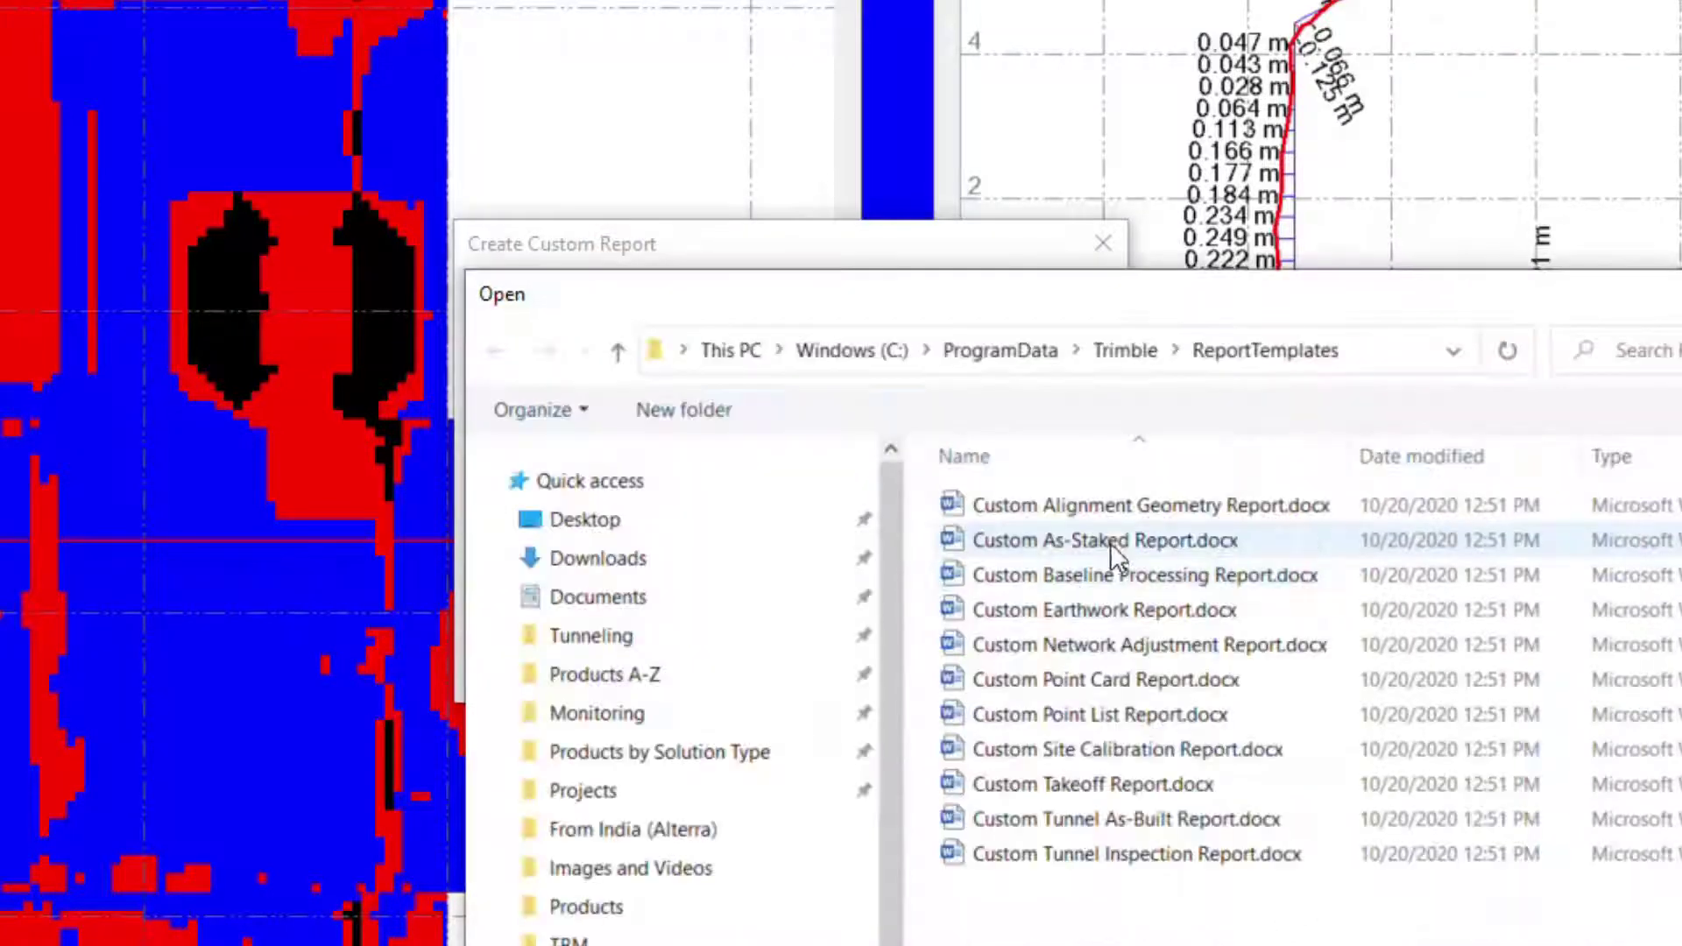
click(1237, 855)
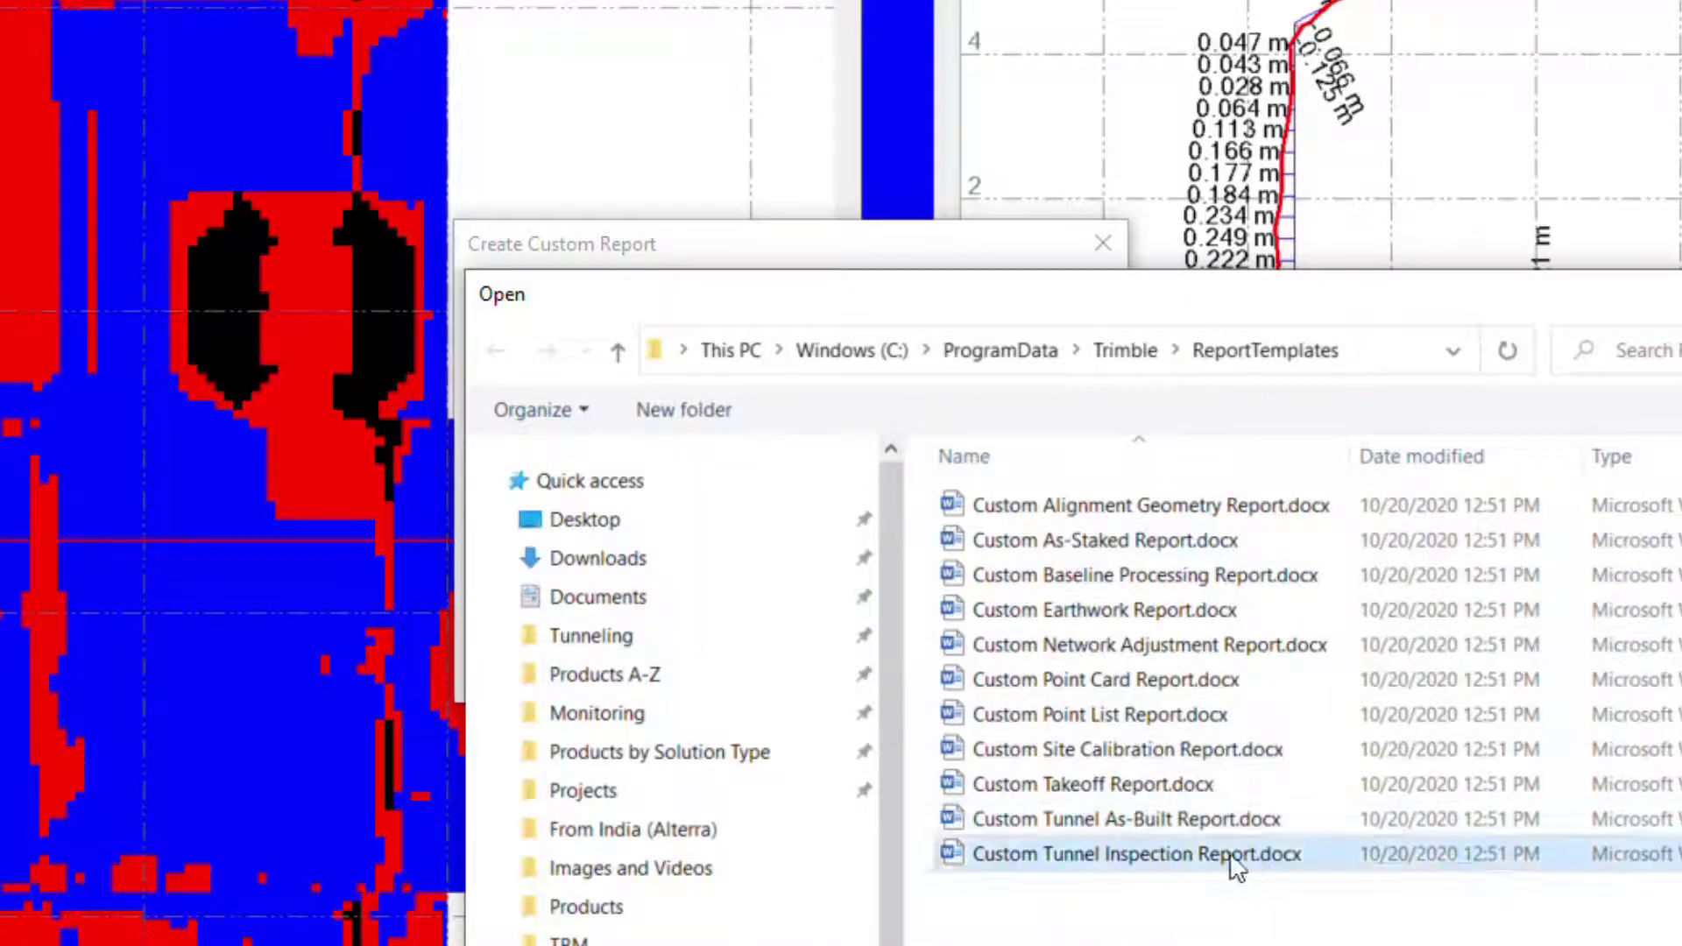
double_click(1183, 854)
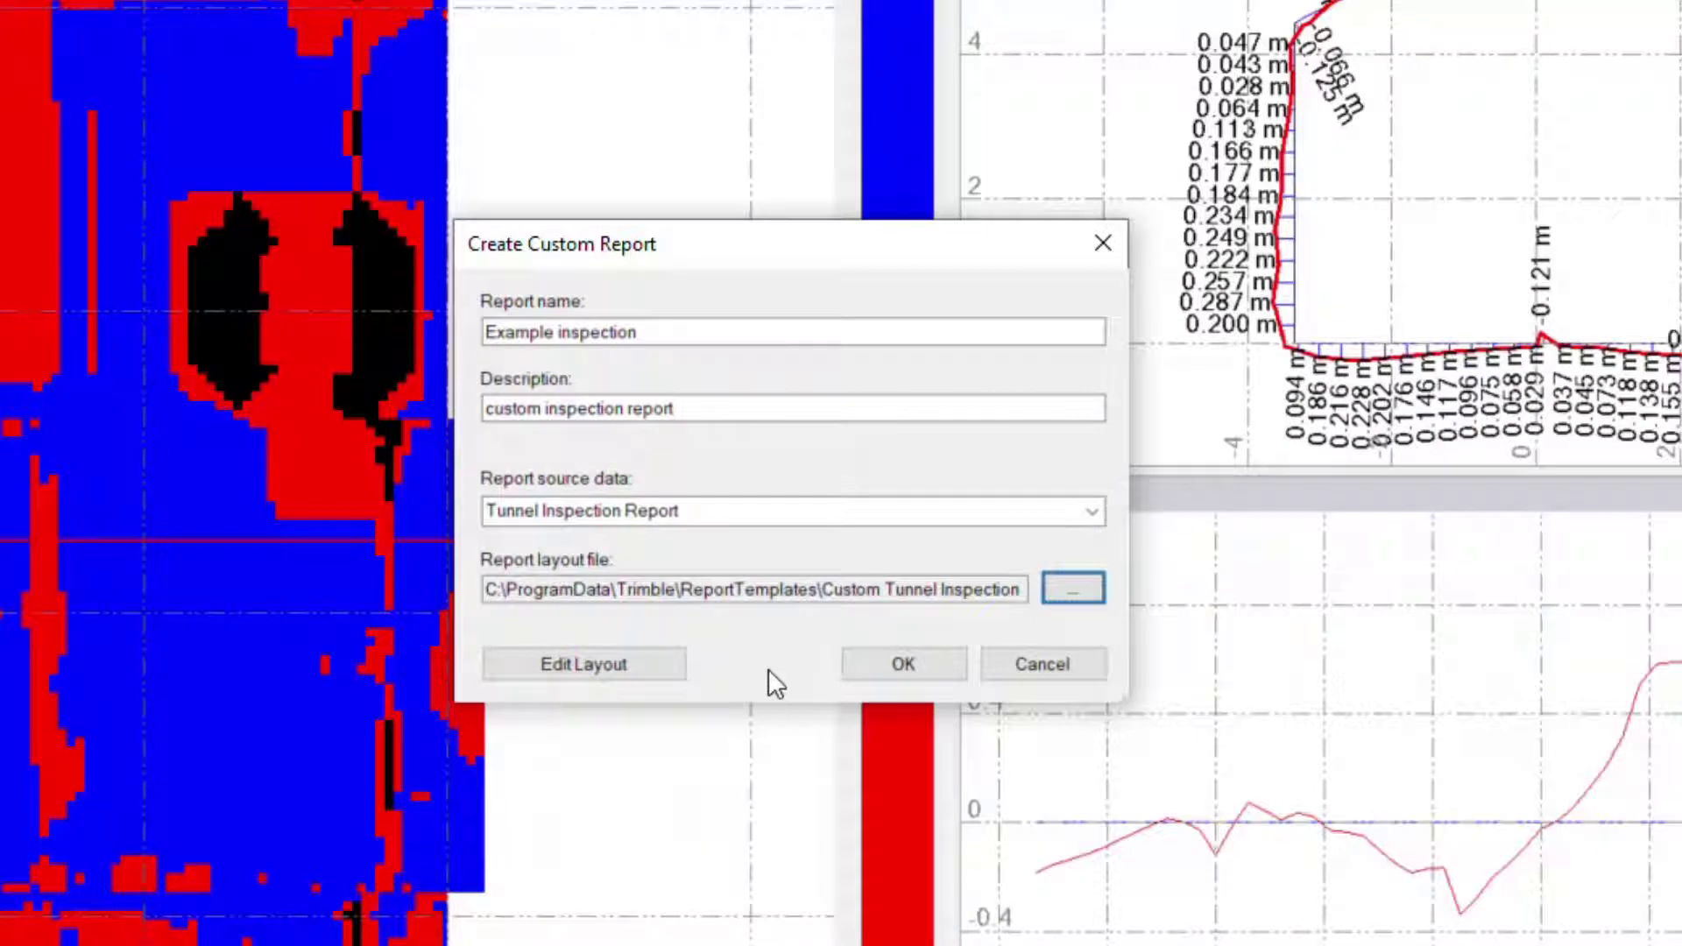
Edit the layout in Word and resize the PlanImagePath picture placeholder
click(588, 658)
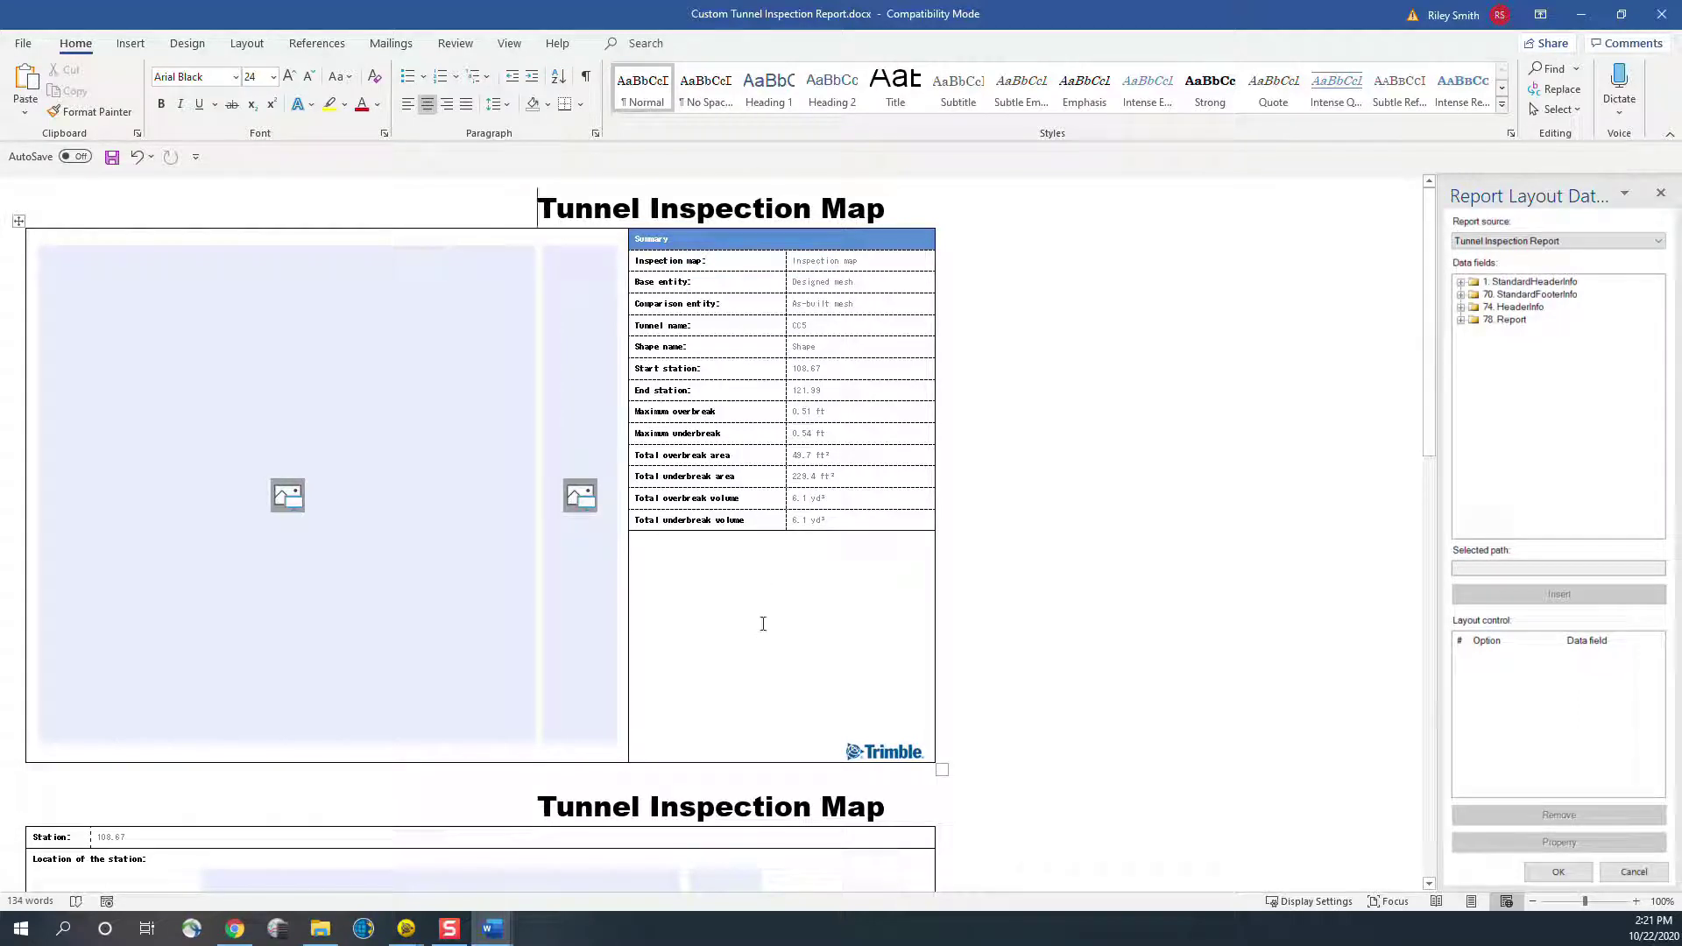
click(467, 516)
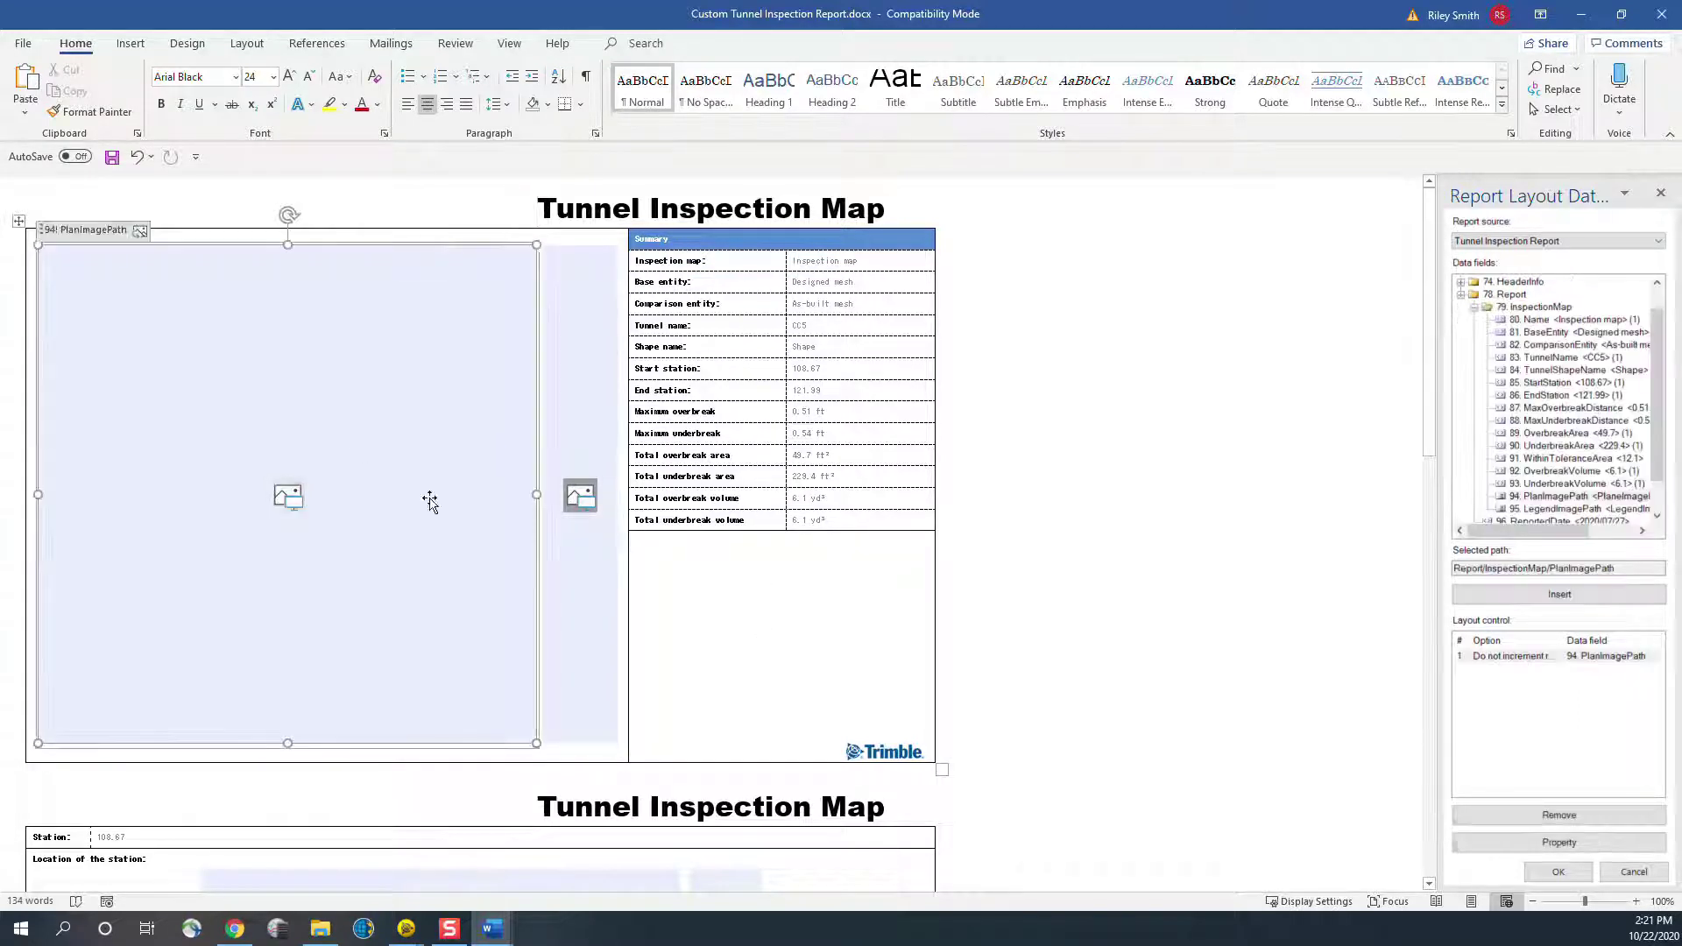
scroll(433, 499, down, 1)
scroll(435, 501, up, 1)
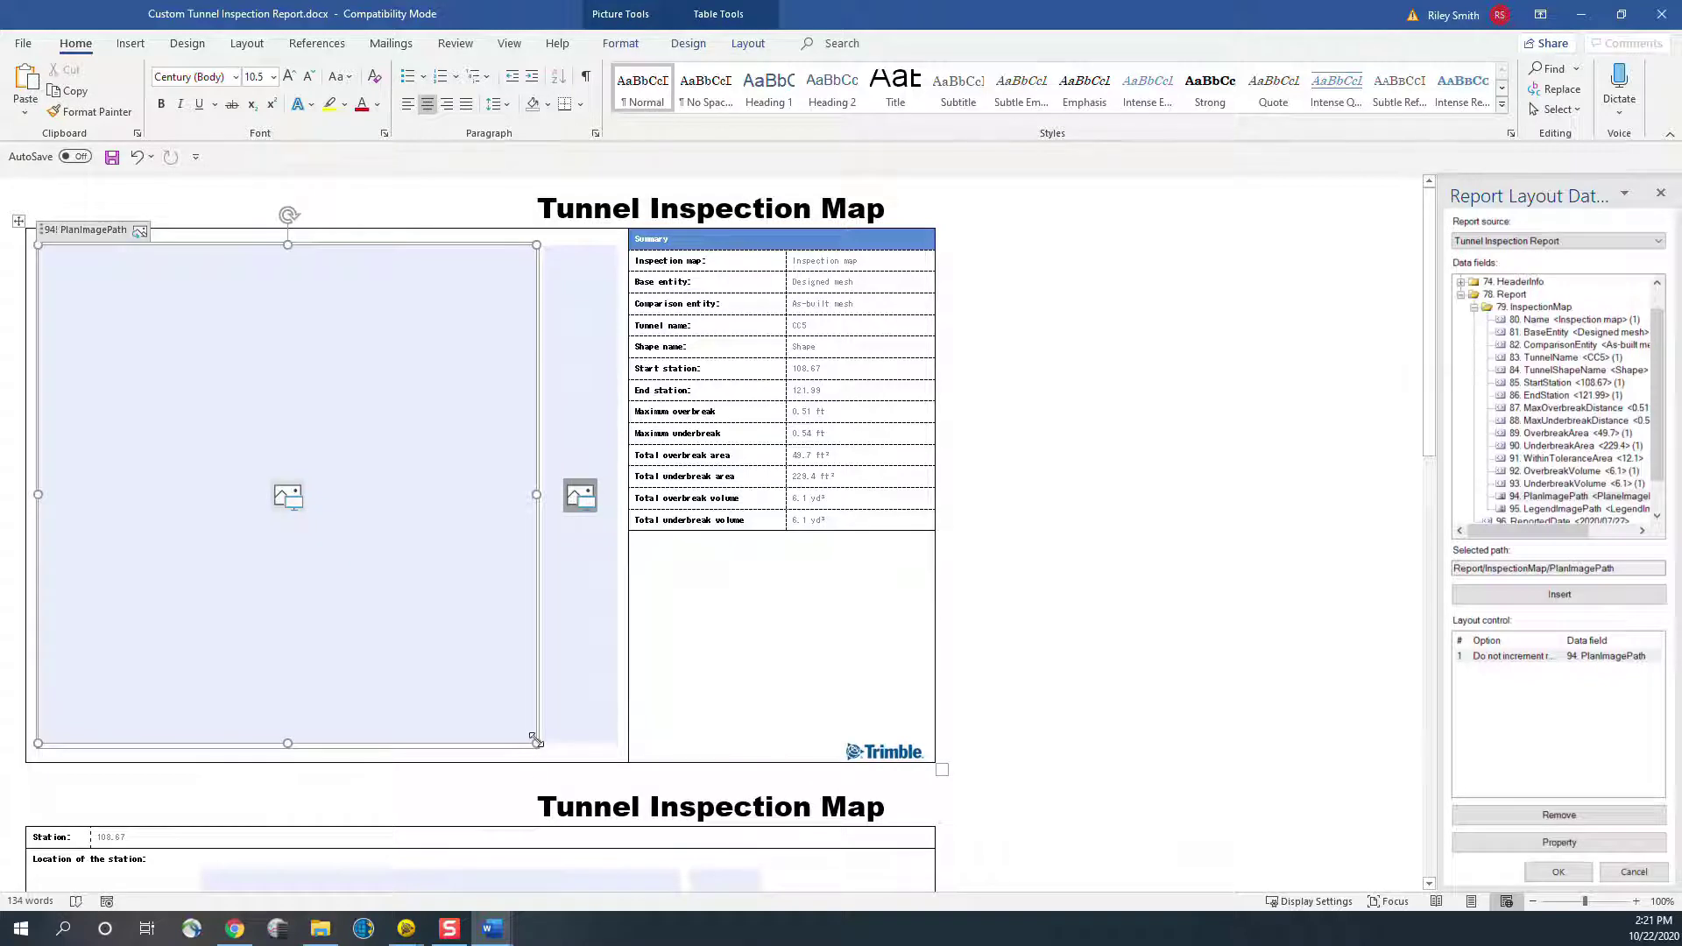
mouse_move(464, 697)
mouse_down()
mouse_move(500, 661)
mouse_move(549, 702)
mouse_up()
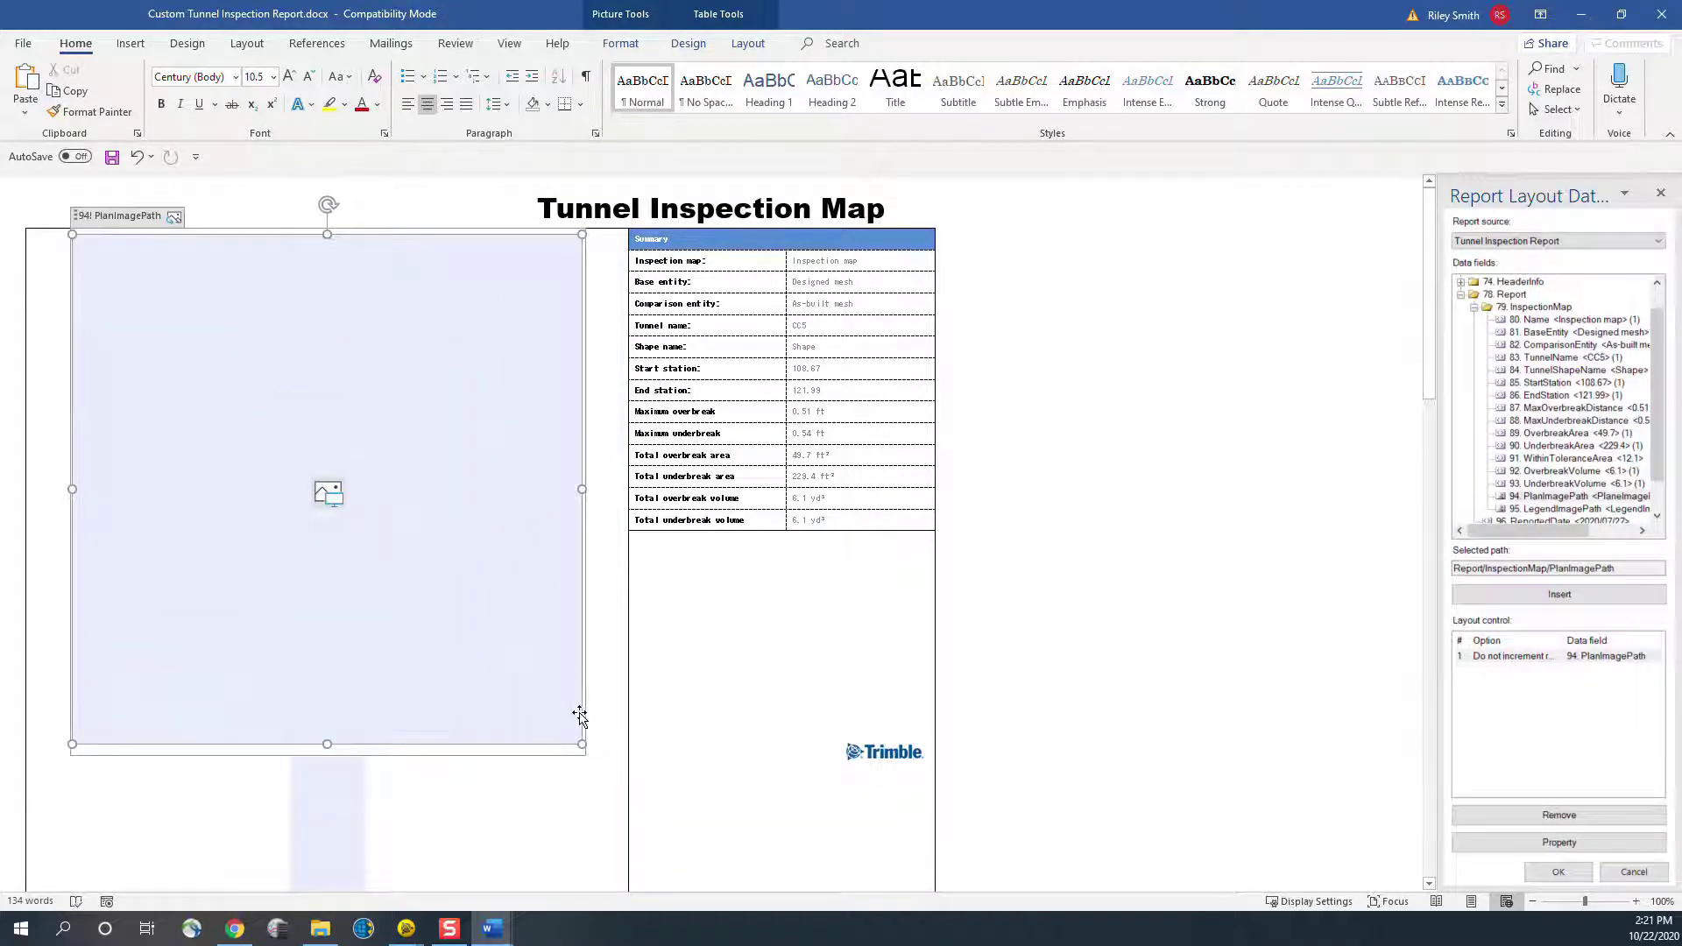
scroll(580, 717, down, 2)
scroll(552, 685, down, 2)
scroll(552, 684, down, 2)
scroll(717, 645, down, 3)
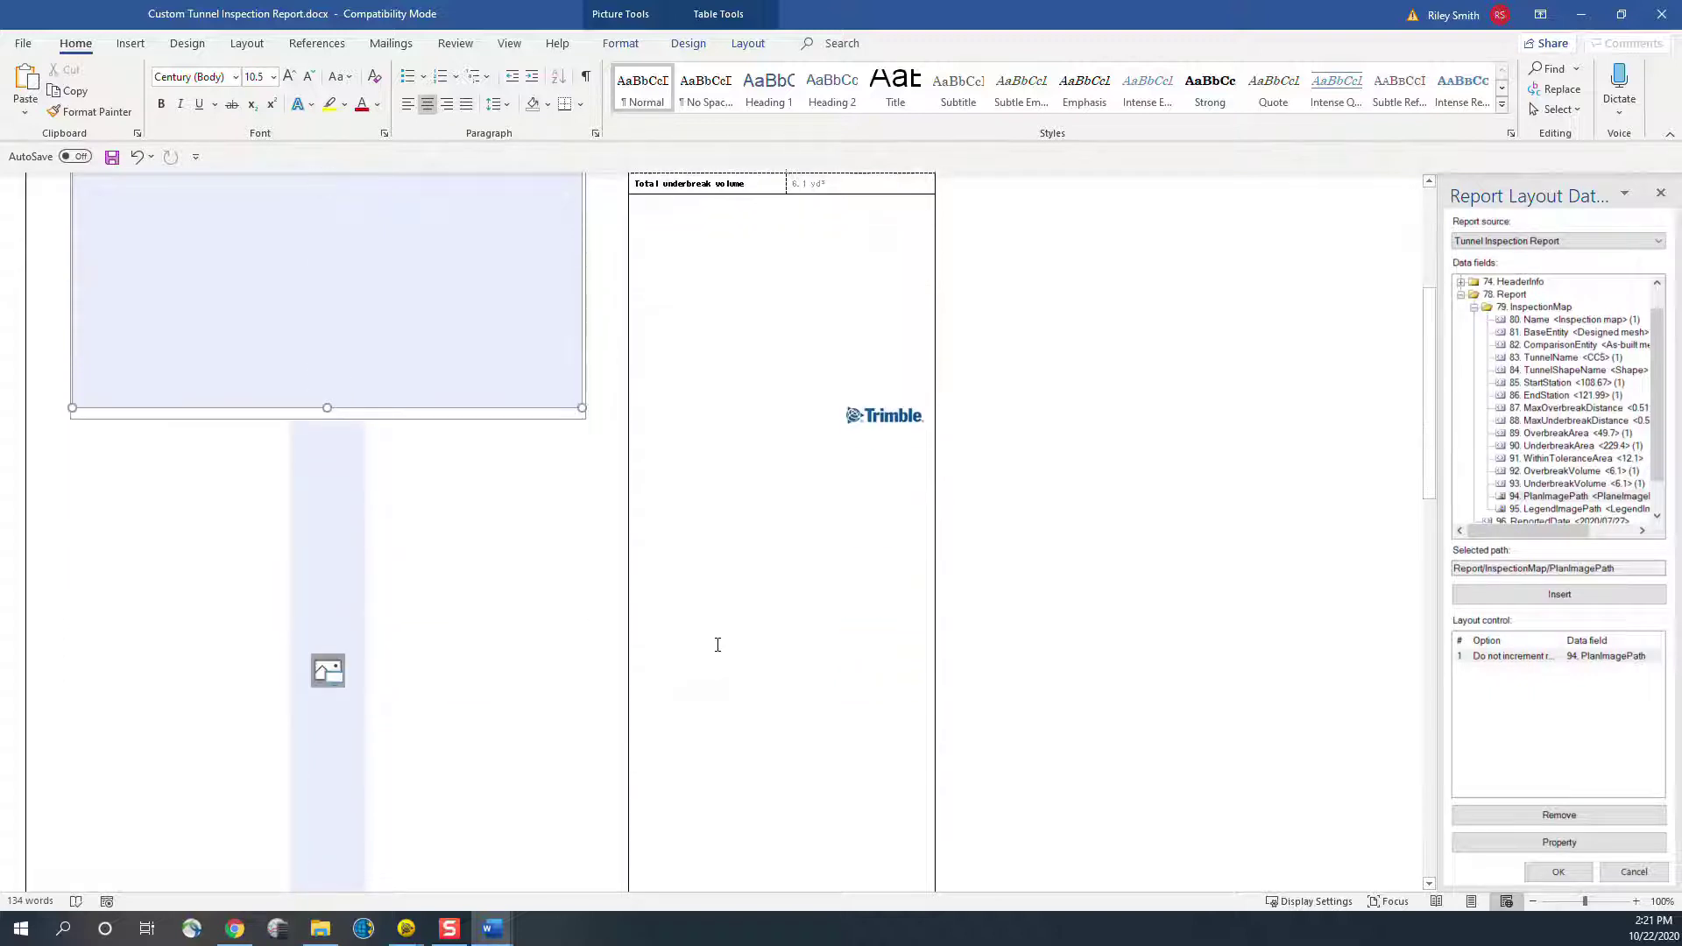
scroll(718, 644, up, 3)
scroll(718, 644, up, 3)
scroll(717, 526, up, 3)
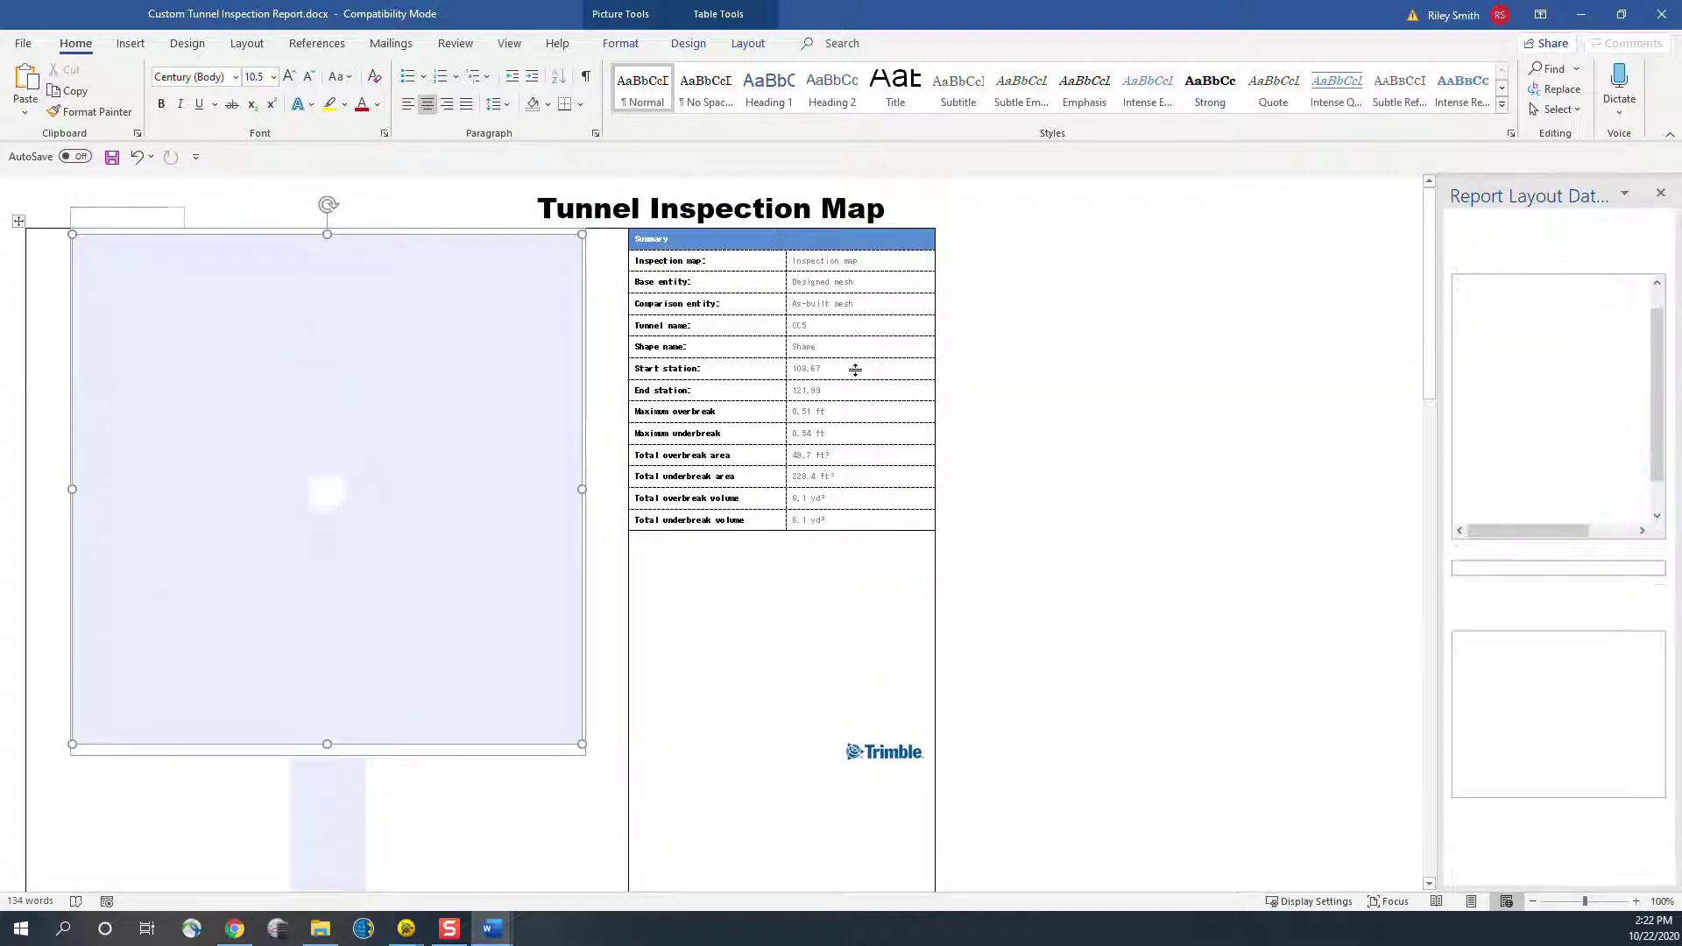
Select the Start station cell, widen the data fields pane and pick WithinToleranceArea
click(855, 370)
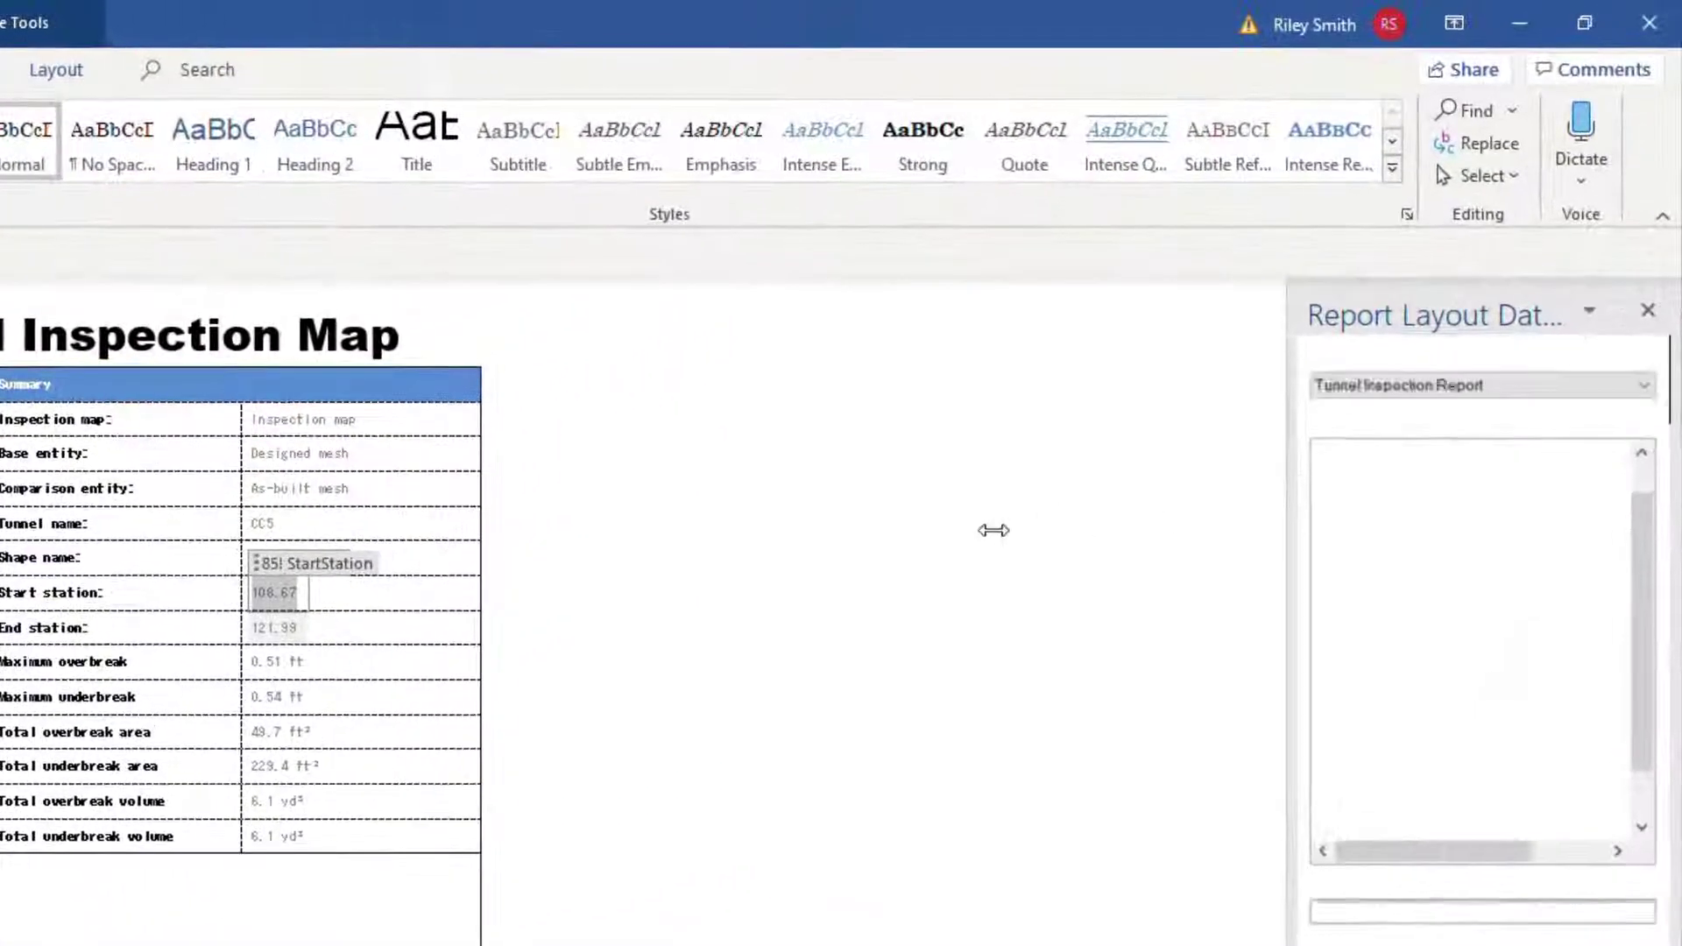
drag(1439, 526, 1393, 526)
drag(1025, 515, 978, 515)
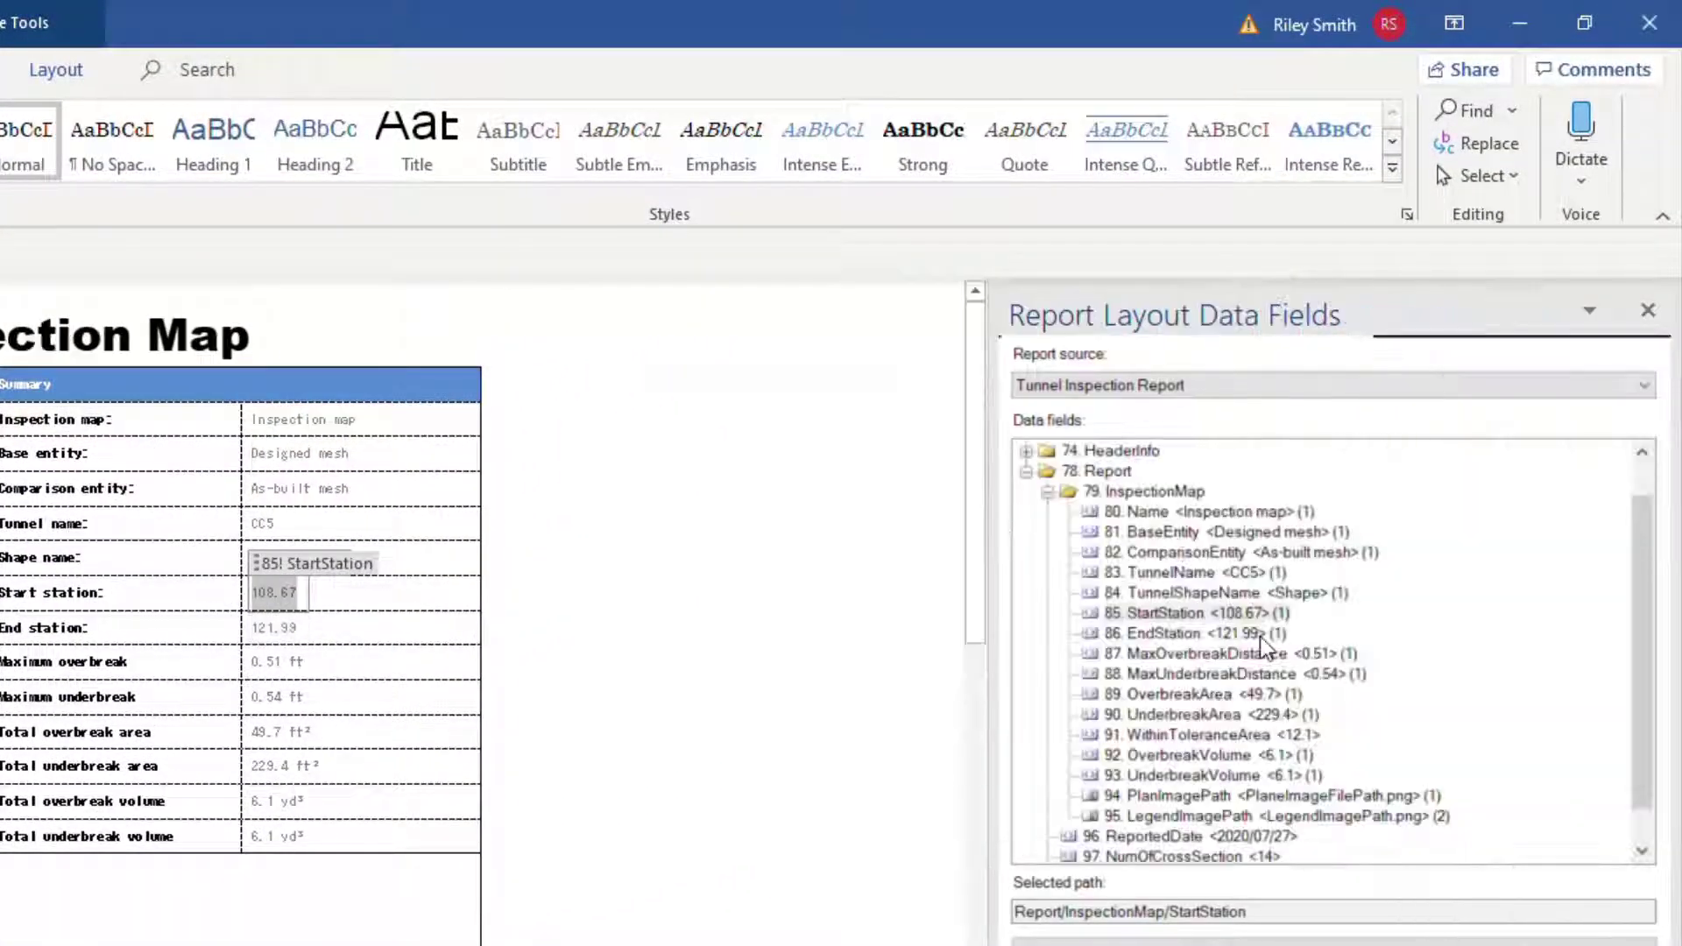
scroll(1265, 708, down, 1)
scroll(1224, 683, up, 1)
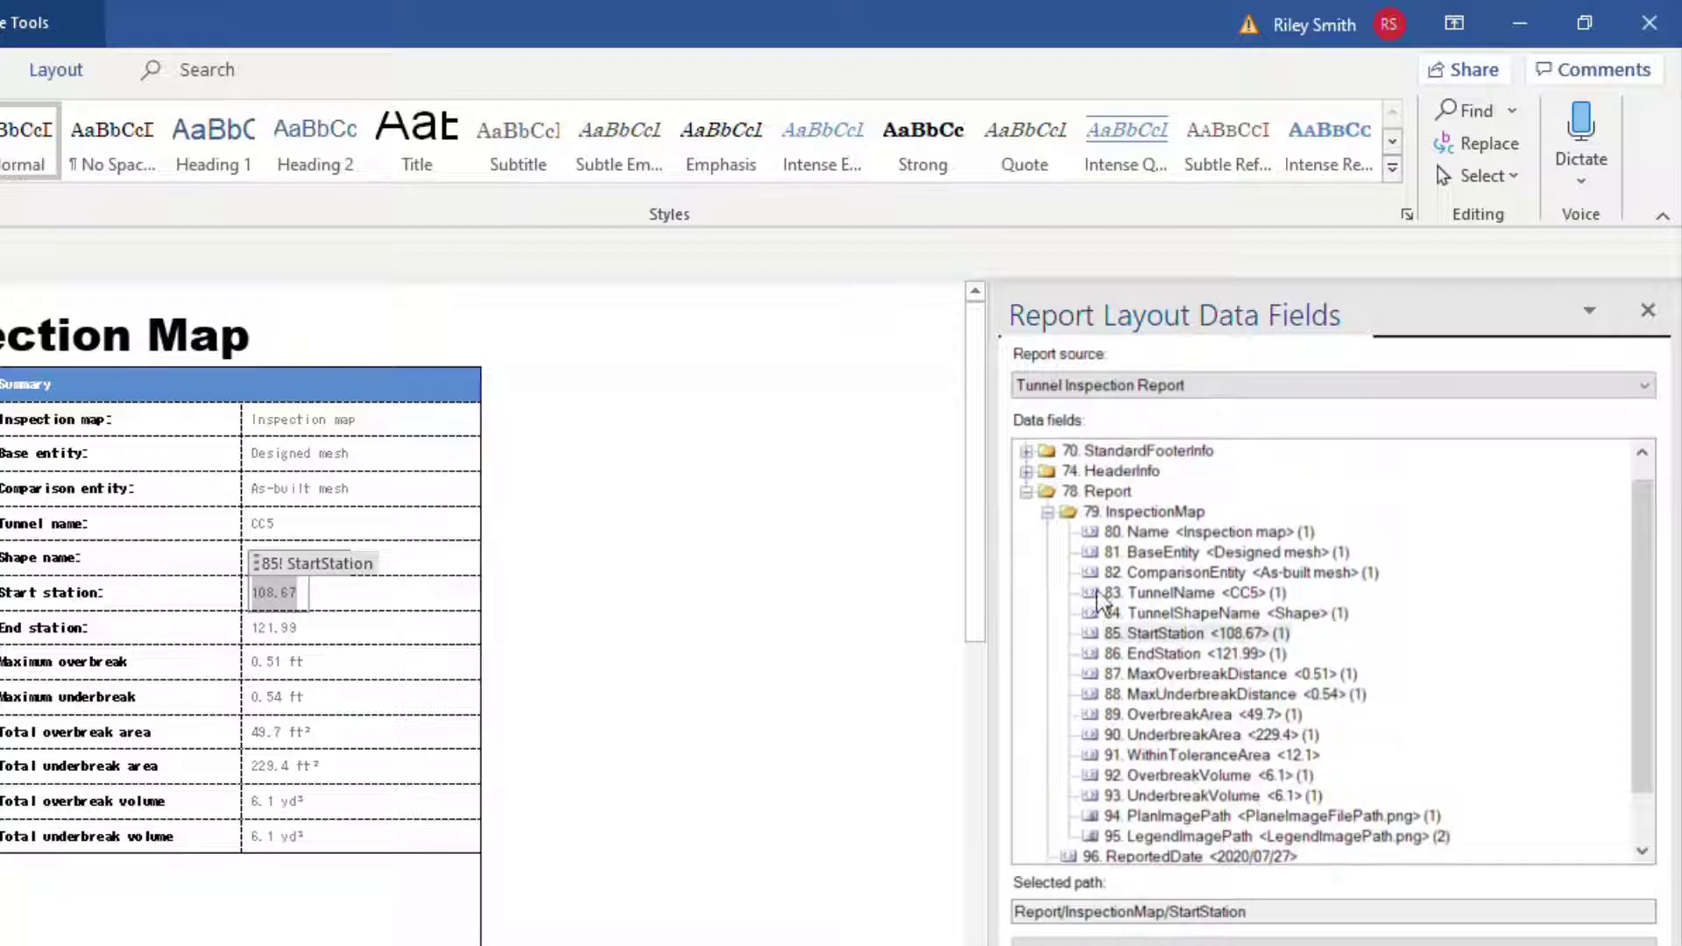
scroll(1170, 580, down, 1)
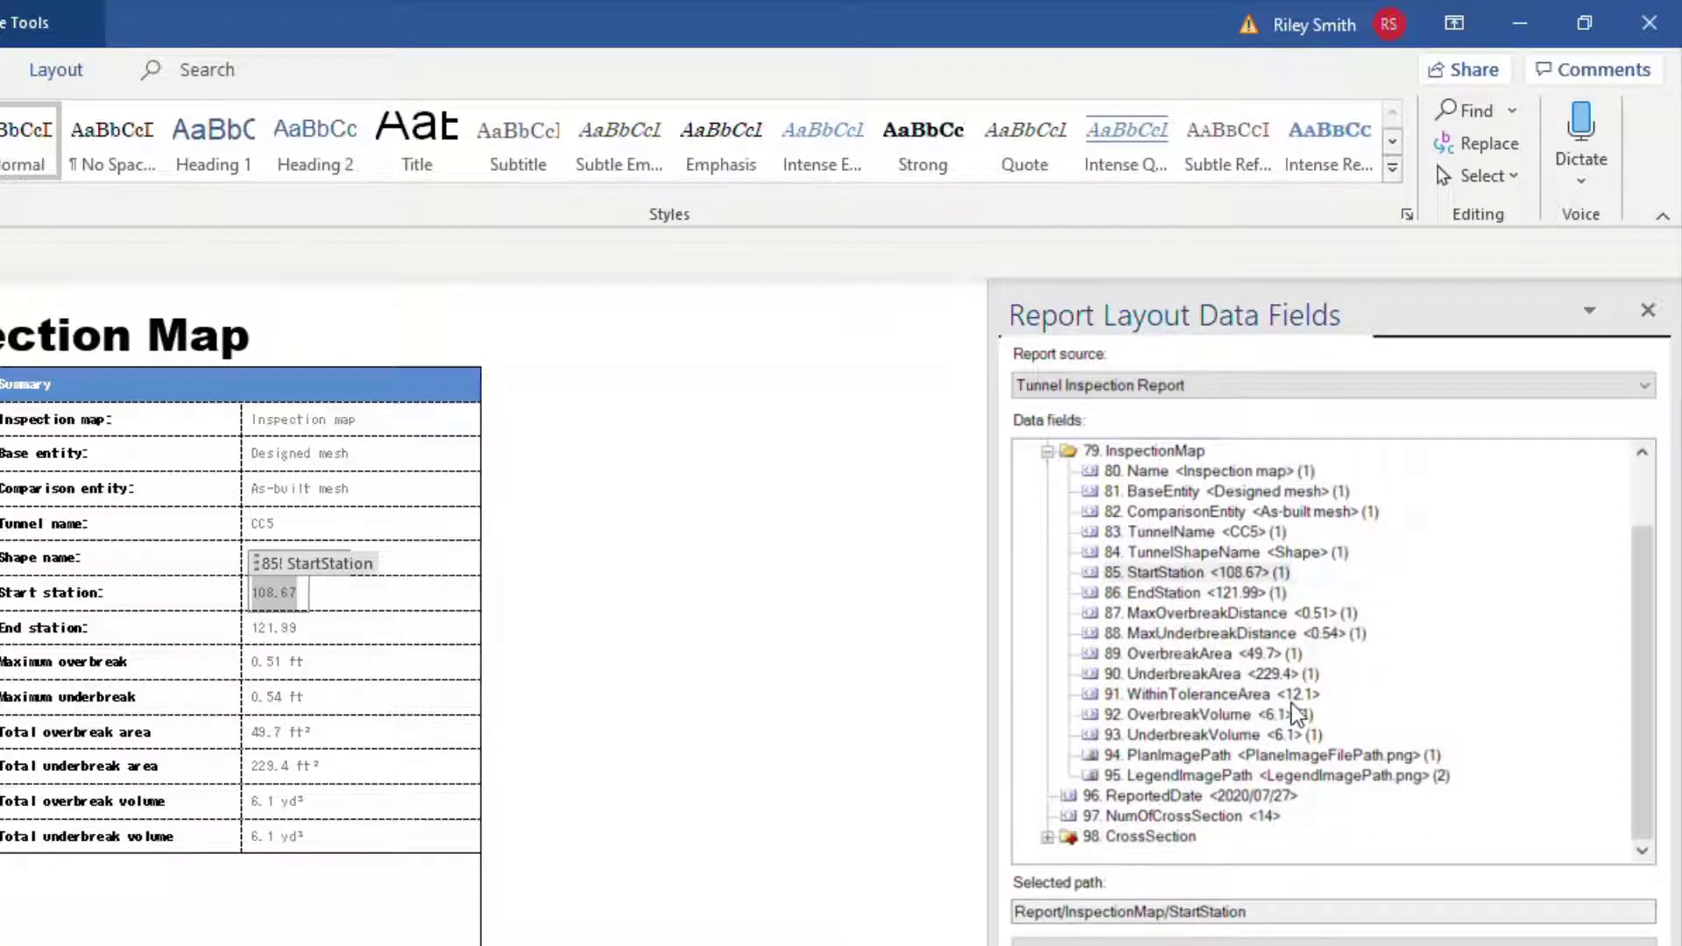
click(1167, 693)
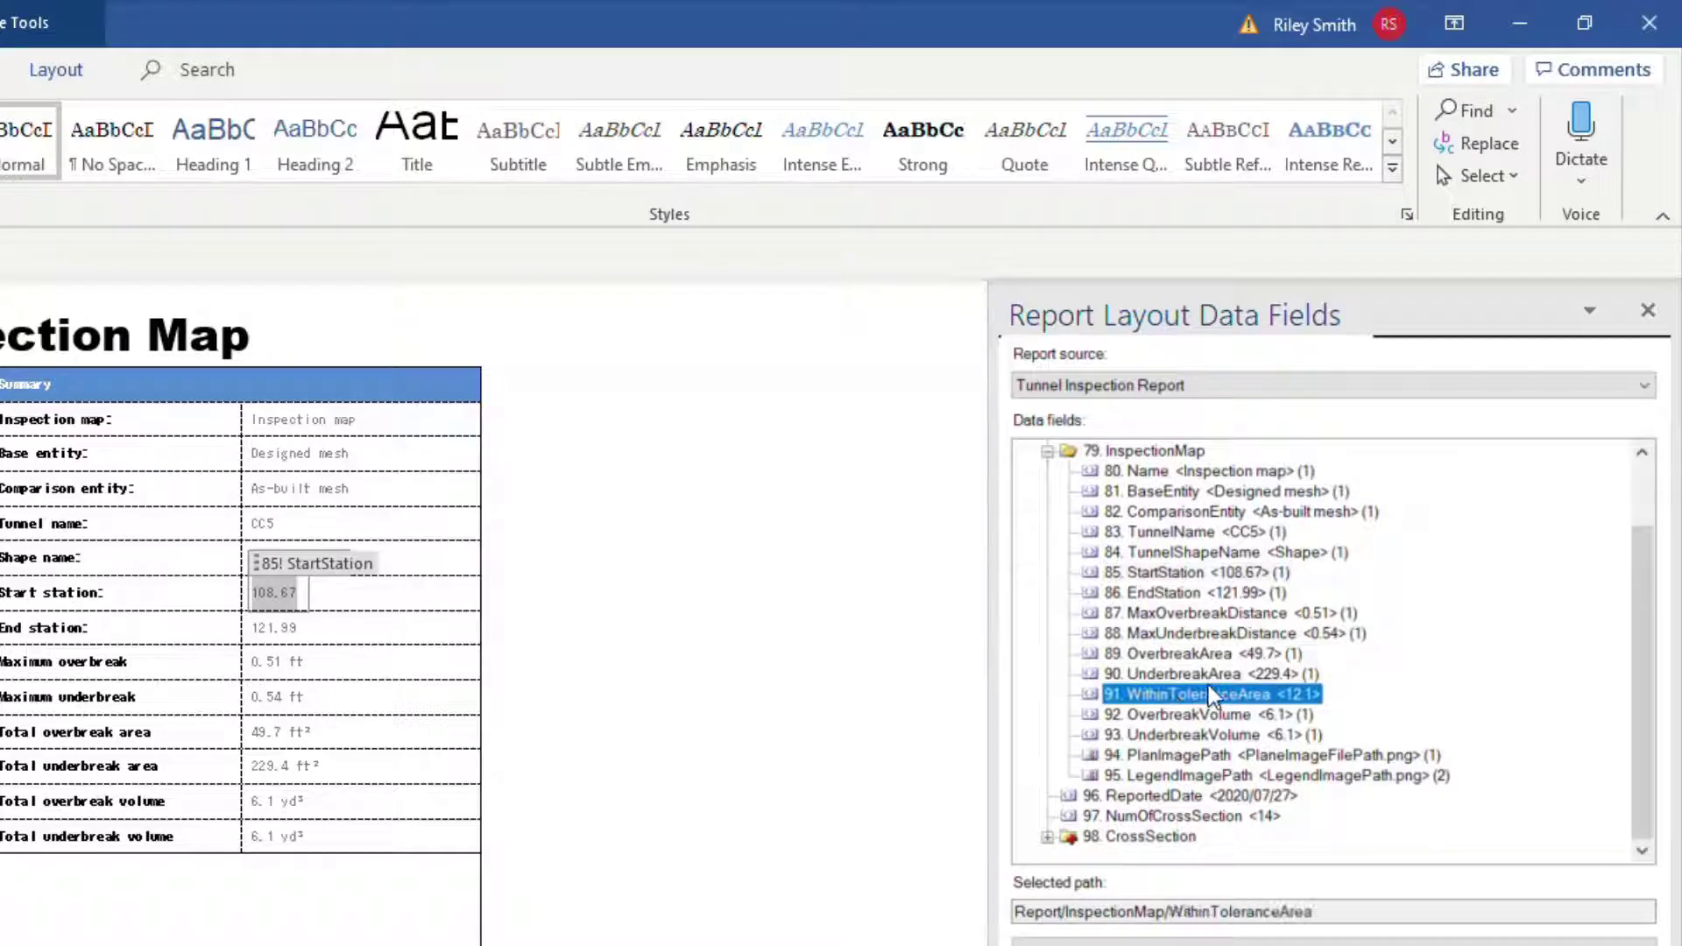